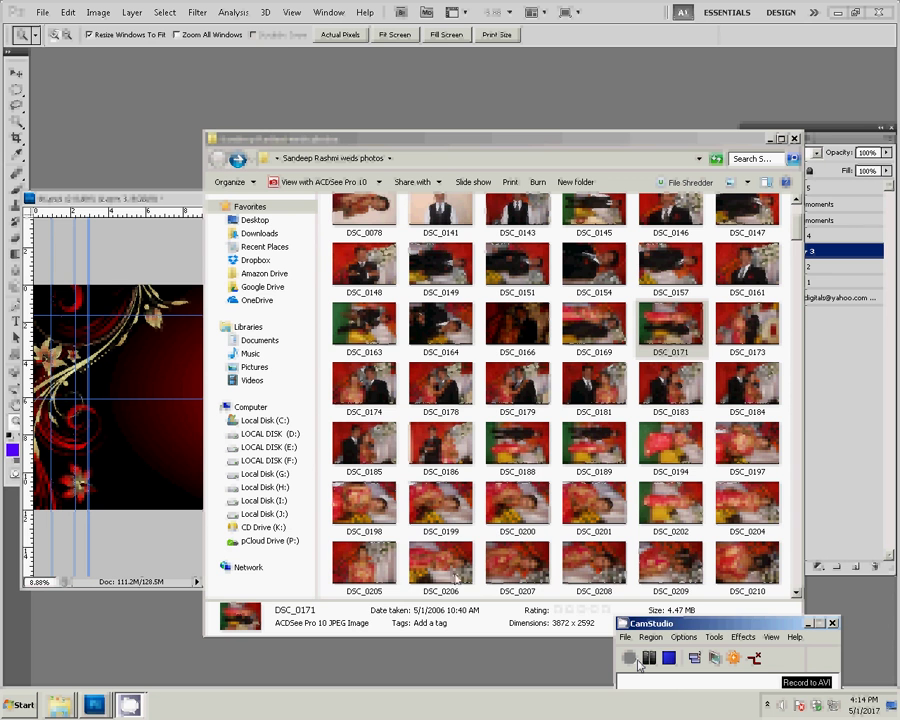
Step: Scroll to DSC_0469 in the wedding photos folder and drag it into Photoshop
left_click(442, 566)
scroll(444, 568, "down", 3)
scroll(444, 568, "down", 3)
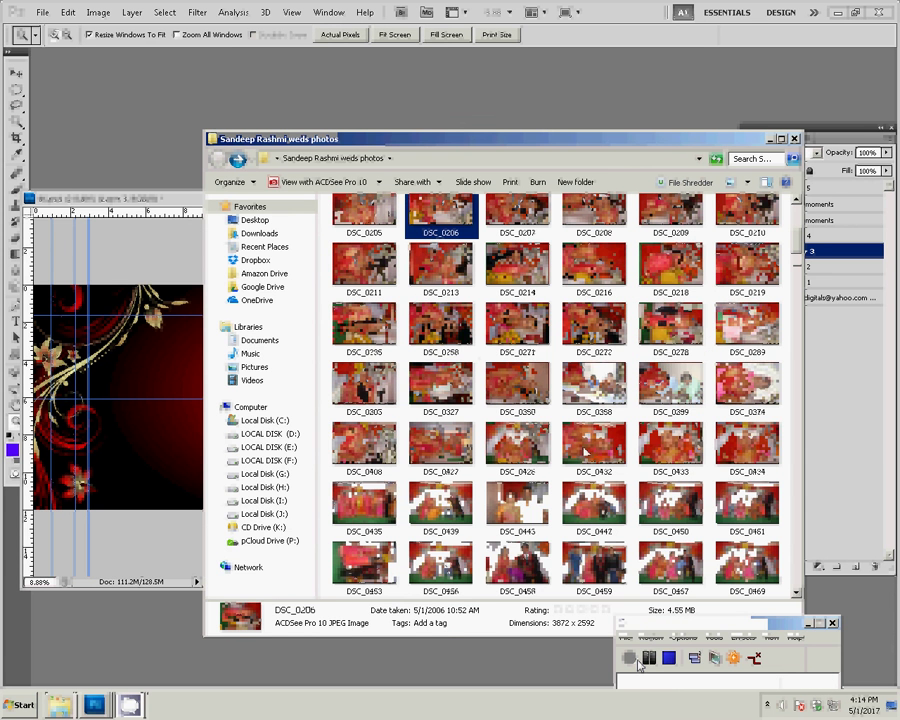
scroll(700, 420, "down", 3)
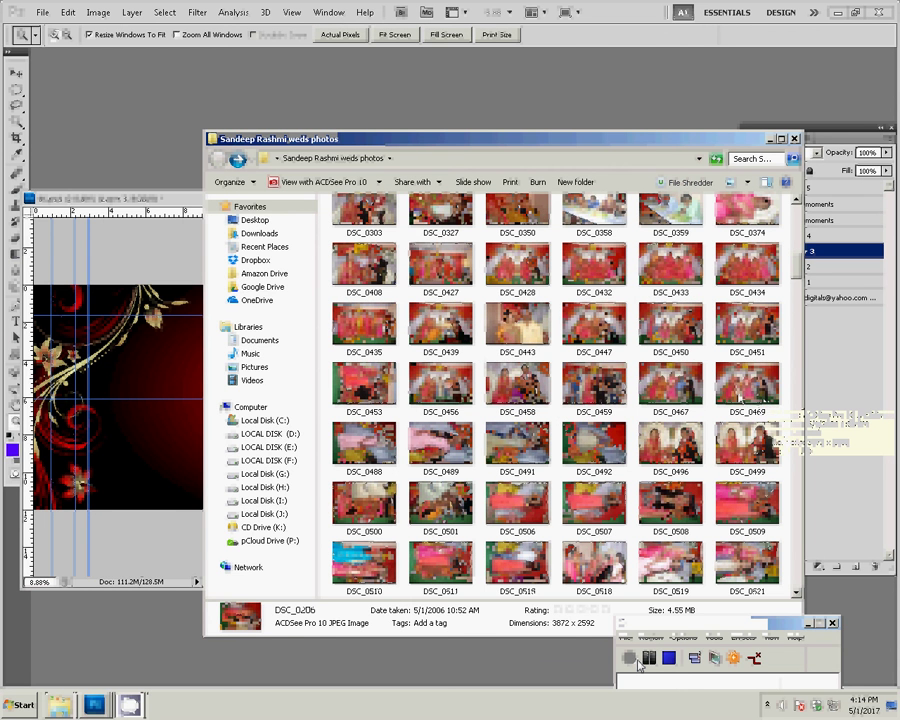
left_click(755, 388)
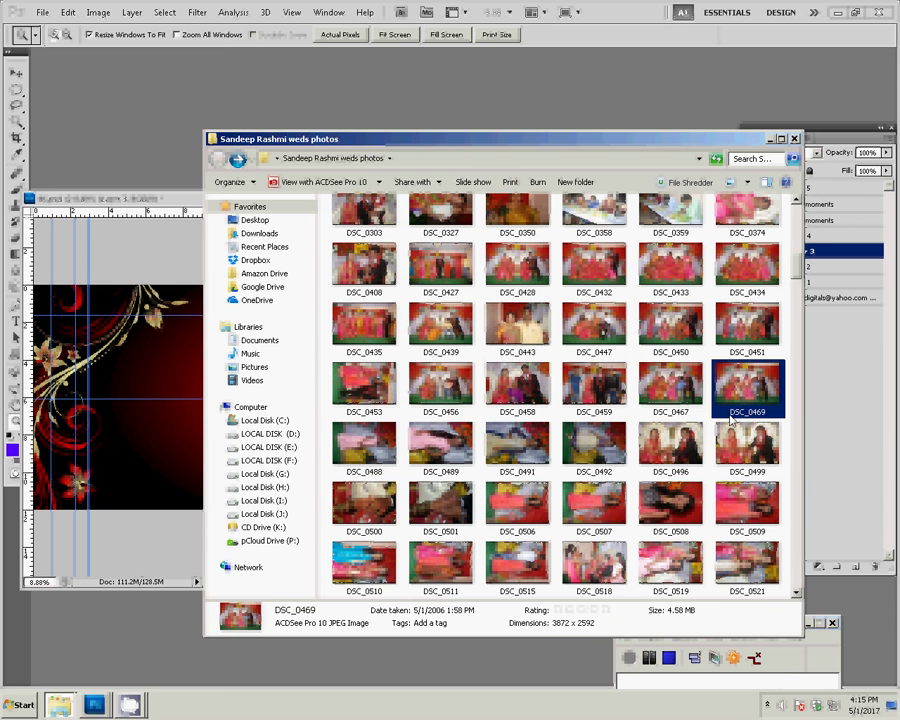
left_click_drag(748, 385, 737, 303)
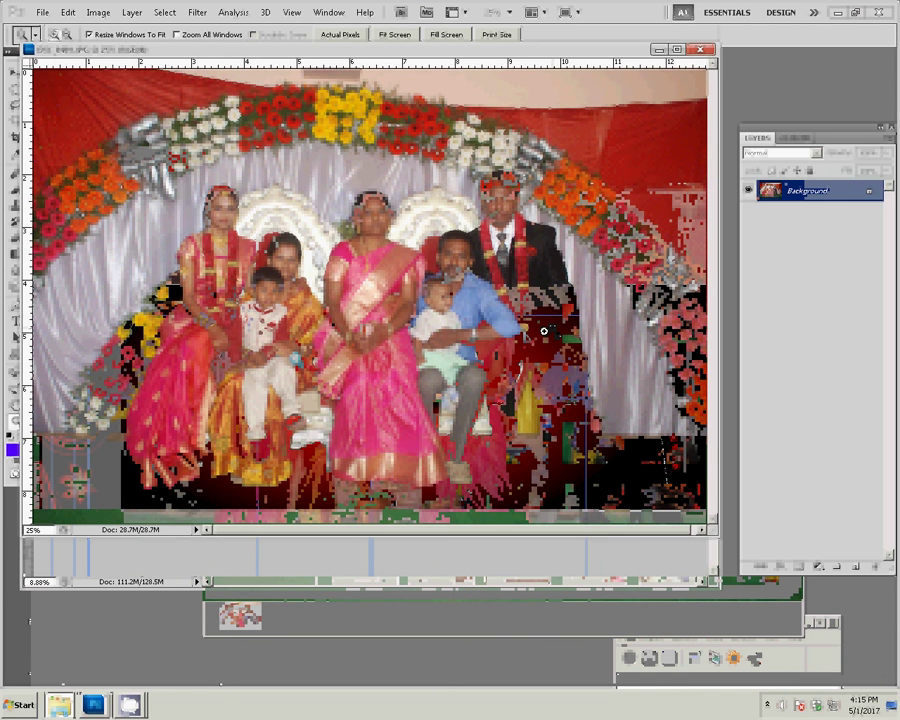
Step: Resize DSC_0469 to 8 inches wide with Constrain Proportions on
key("ctrl+alt+i")
double_click(368, 246)
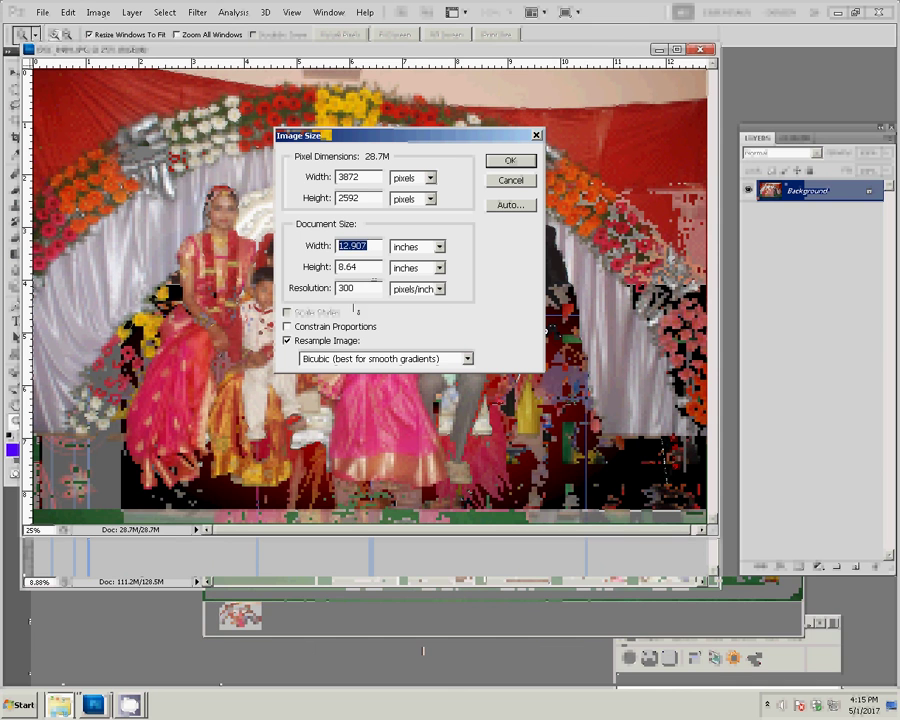
left_click(292, 326)
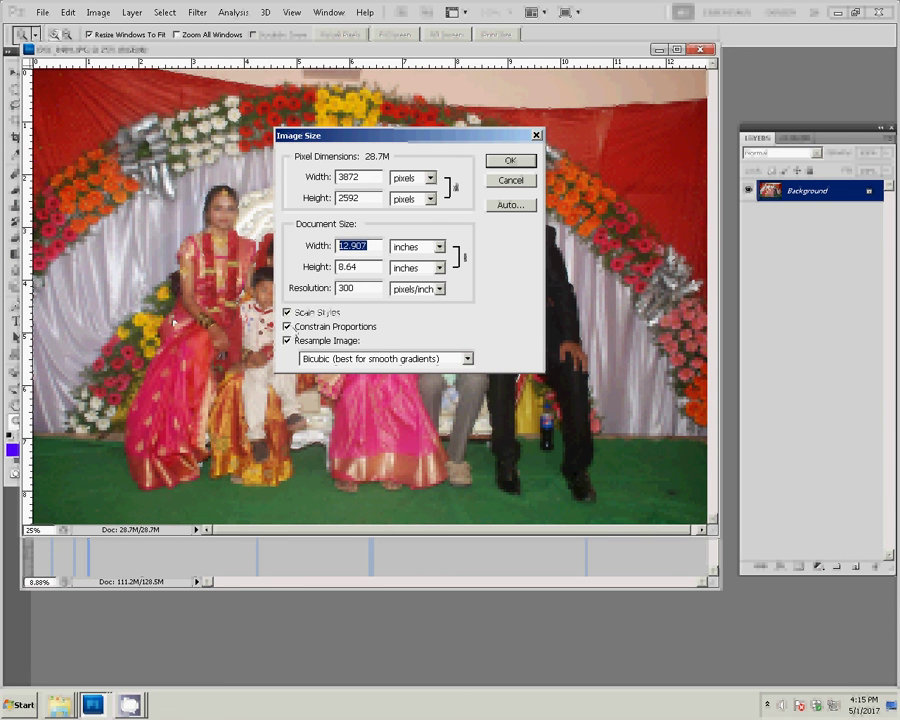
type("8")
left_click(510, 161)
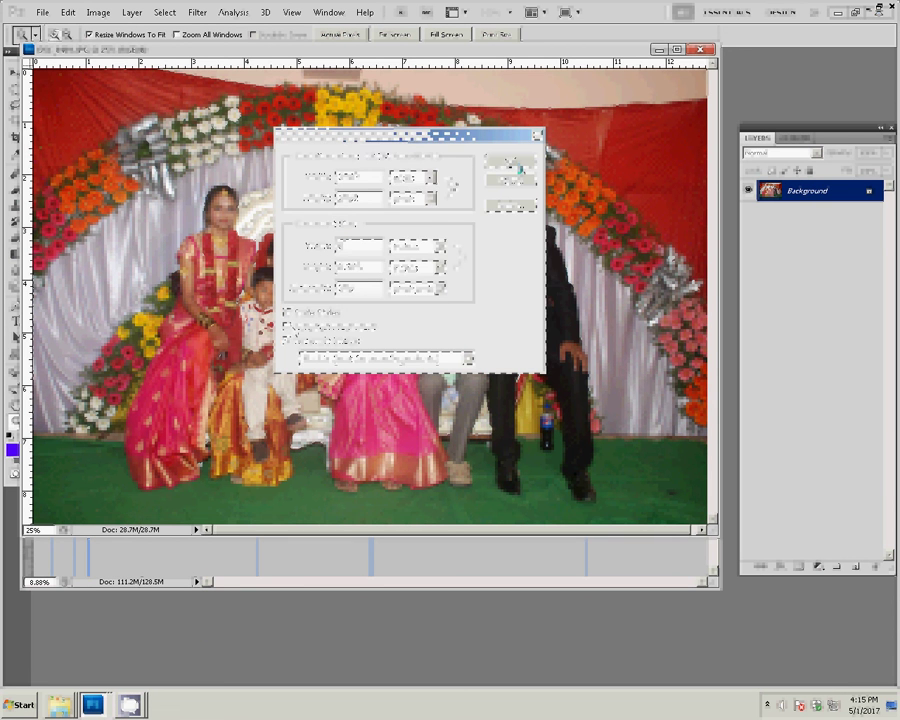
Step: Move the photo into the album as the top layer and close the original unsaved
key("v")
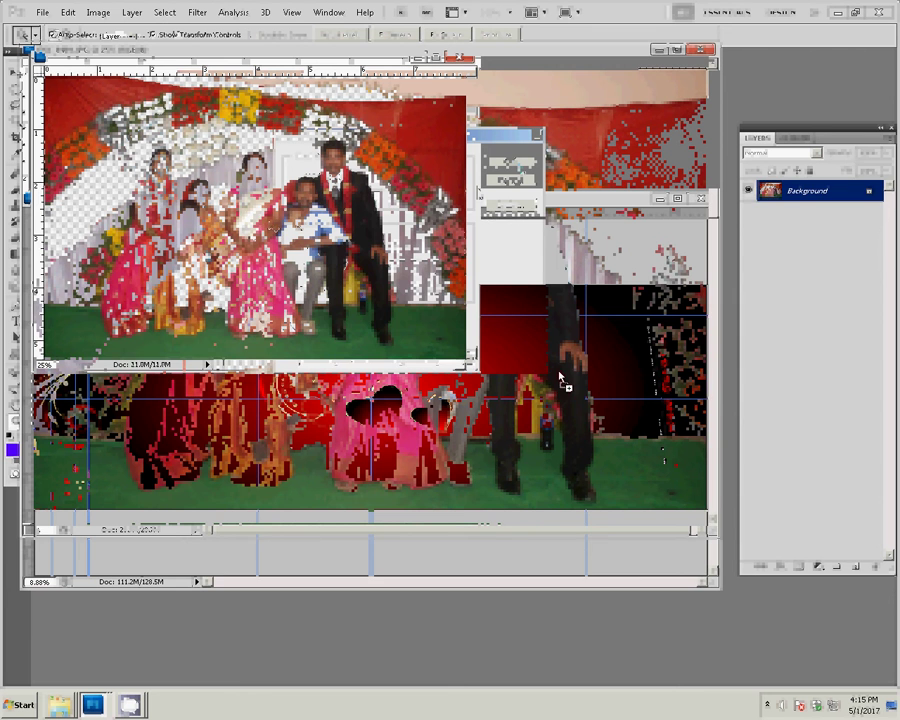
left_click_drag(560, 380, 560, 380)
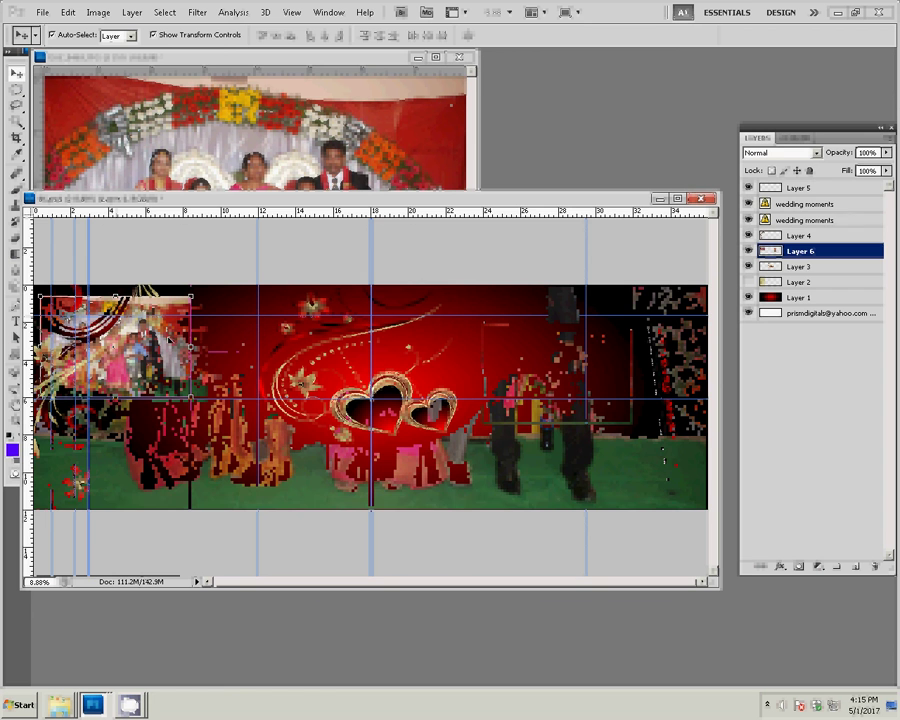
key("ctrl+shift+bracketright")
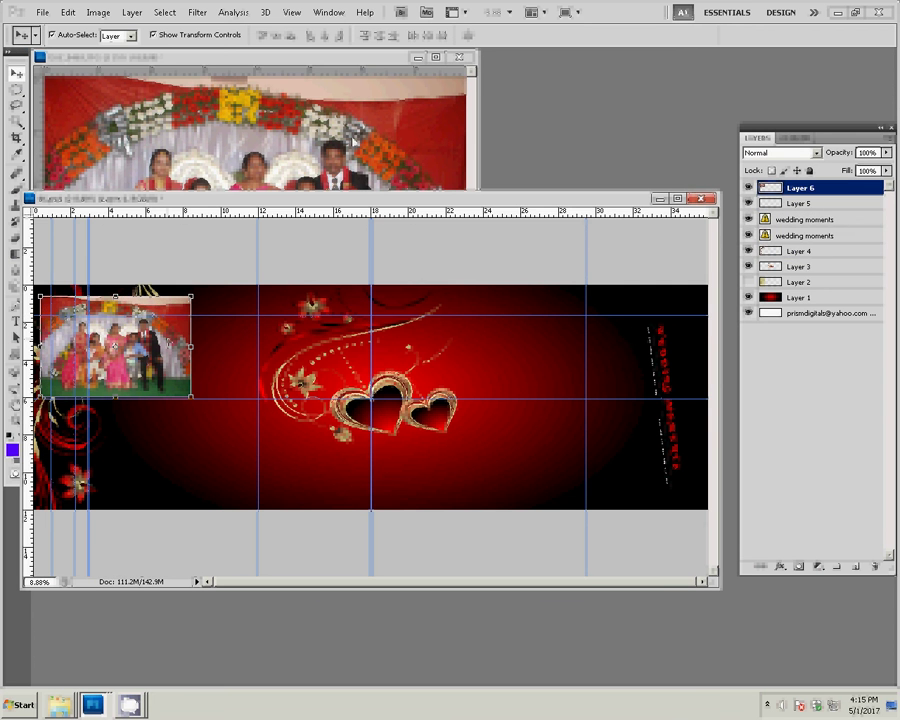
left_click(352, 140)
left_click(463, 57)
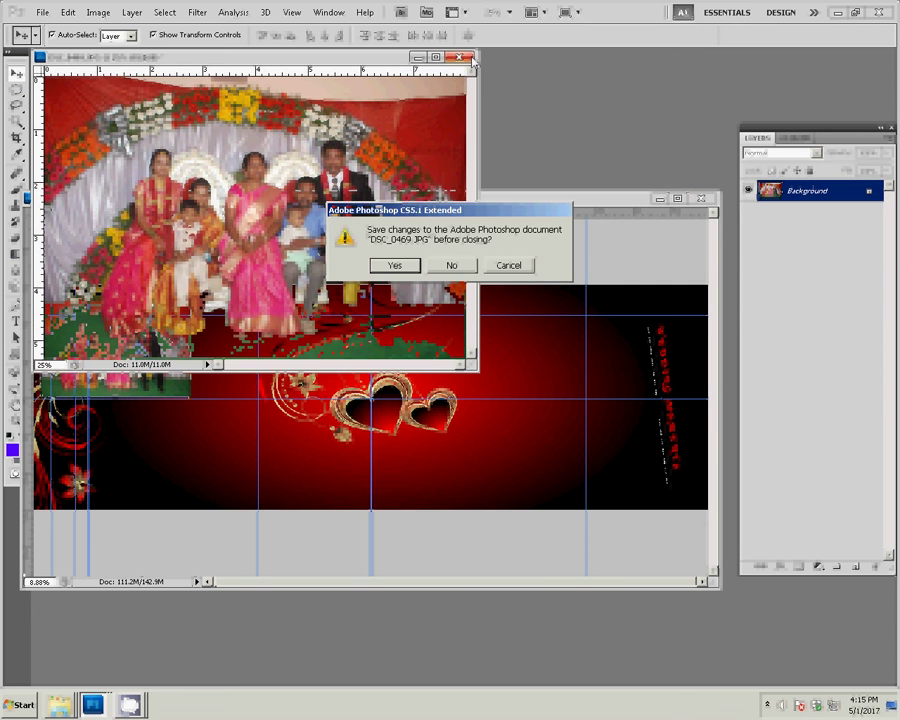
left_click(461, 268)
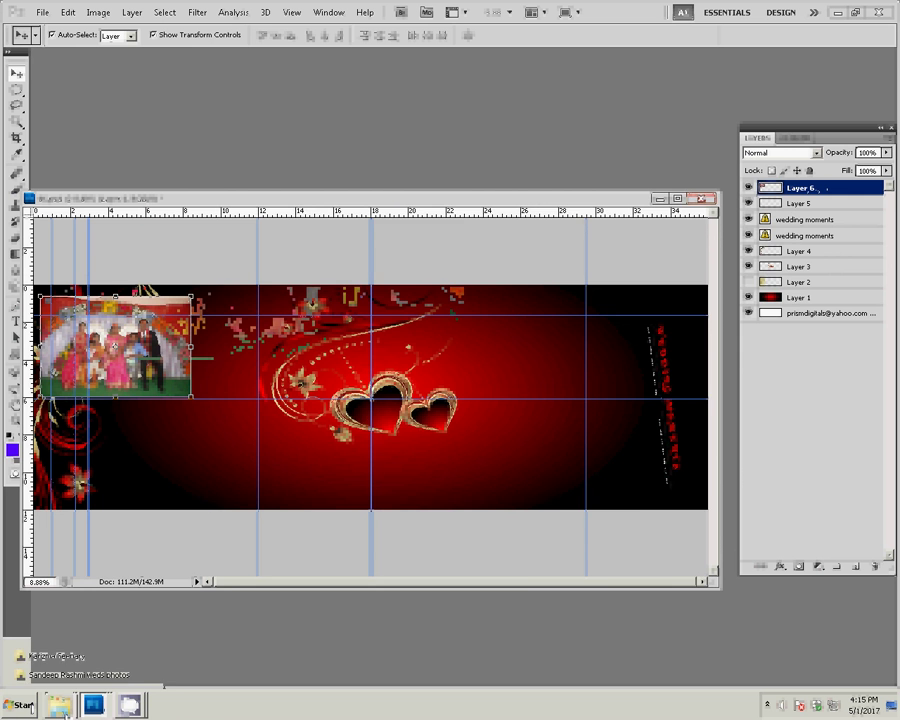
Step: Select DSC_0467 in the wedding photos folder and bring it into Photoshop
left_click(70, 675)
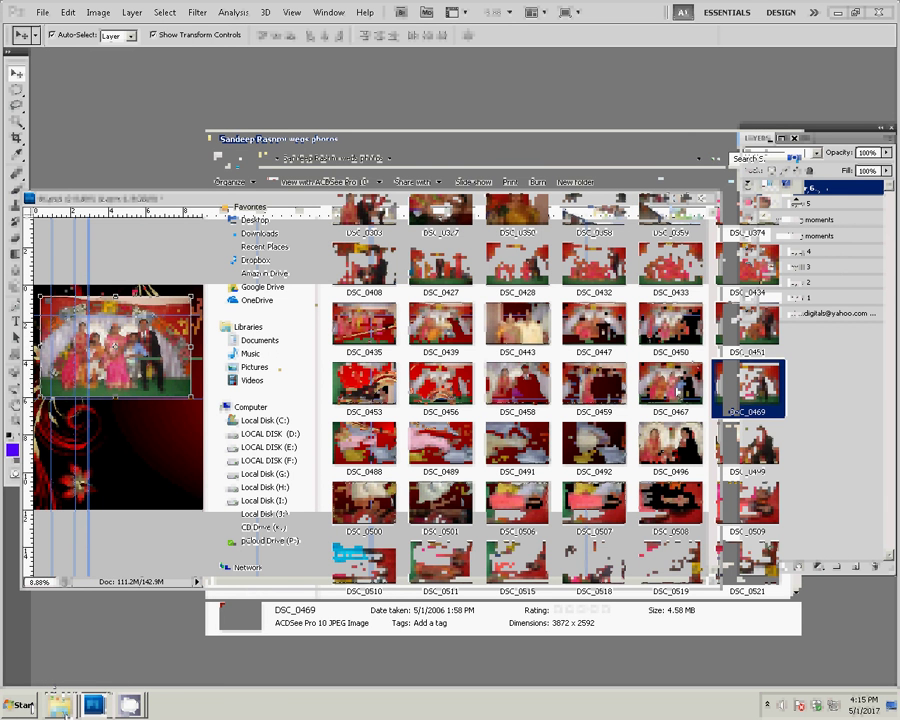
left_click(678, 388)
key("F2")
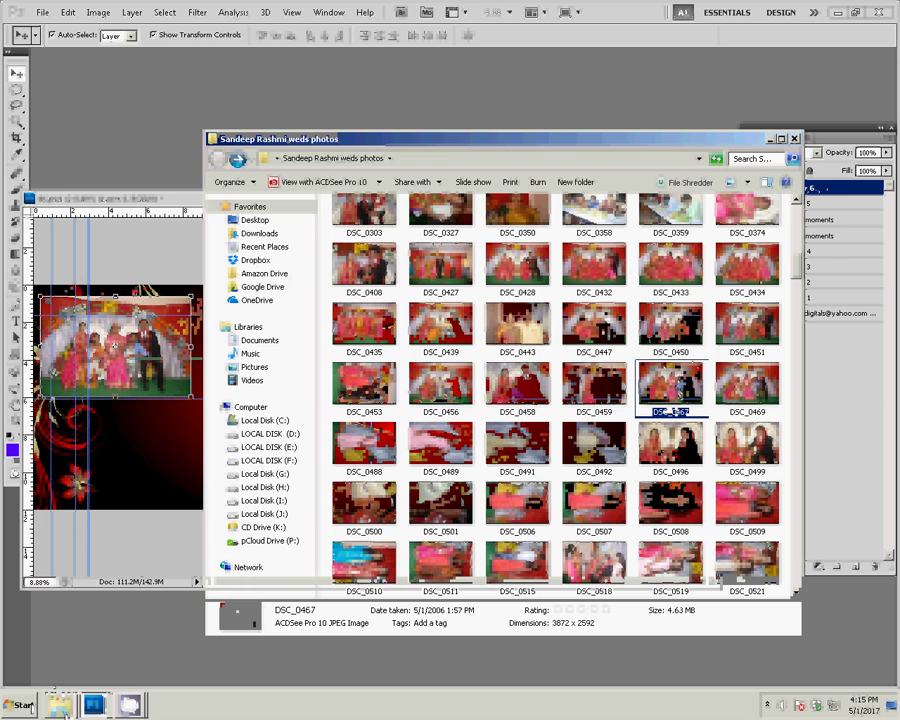
left_click(680, 77)
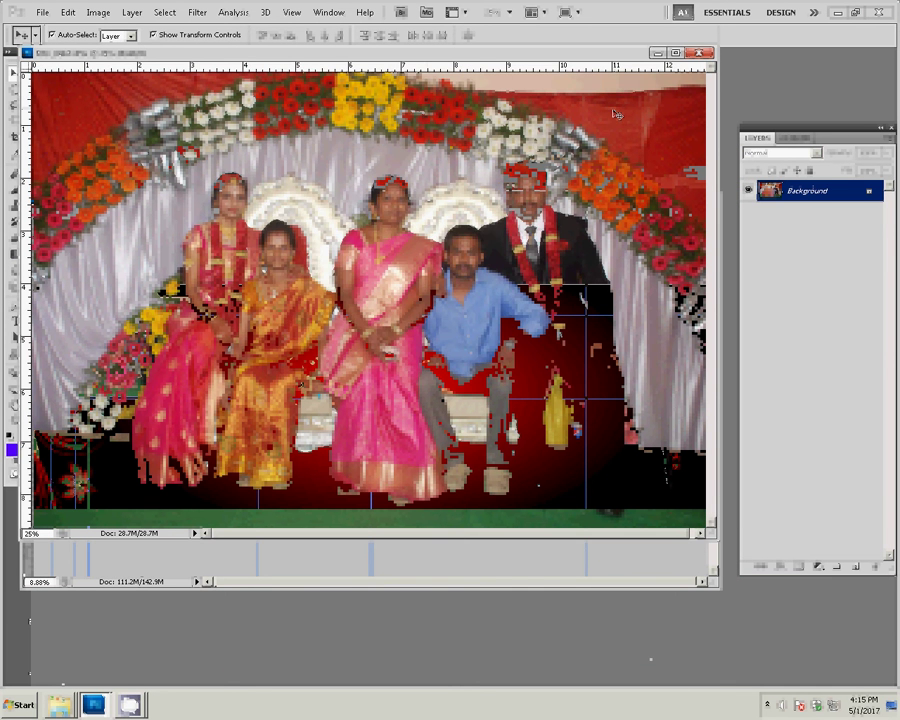
Step: Resize DSC_0467 to 8 inches wide, place it lower-left in the album, close it unsaved
key("ctrl+alt+i")
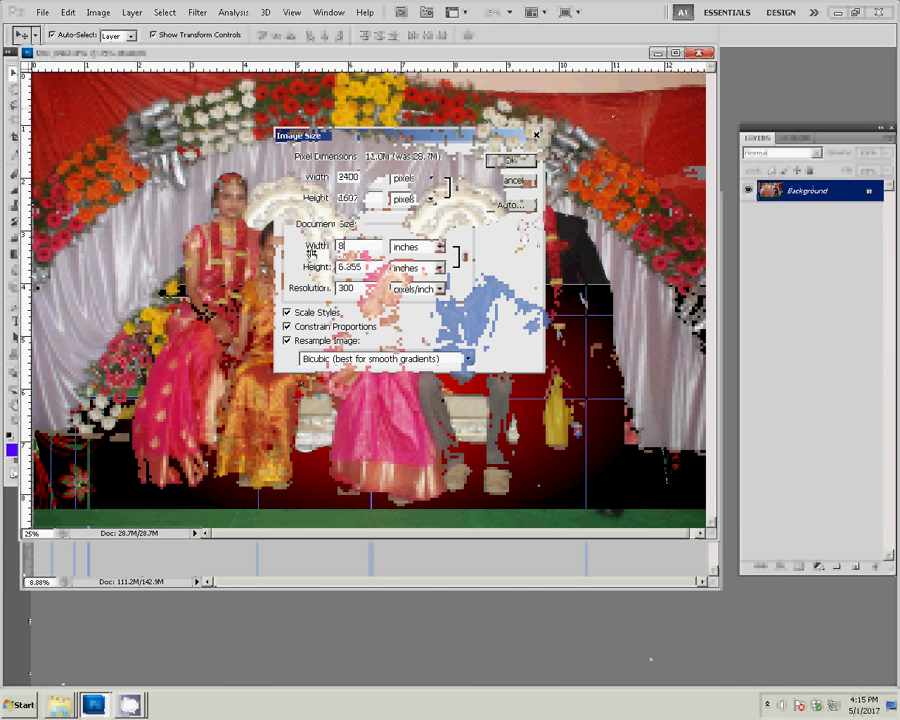
left_click(525, 163)
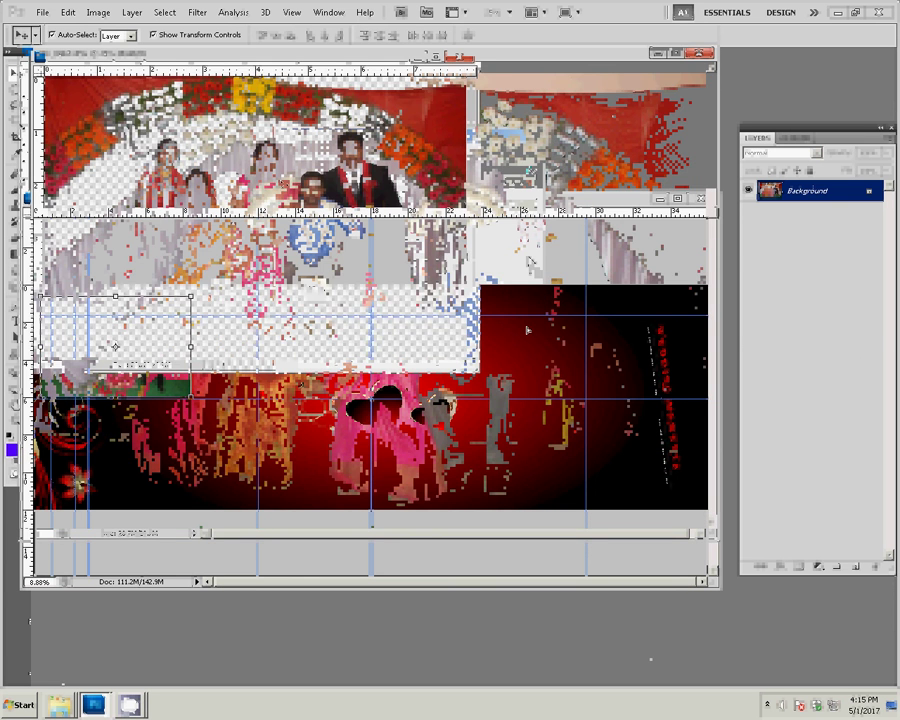
left_click_drag(115, 346, 115, 457)
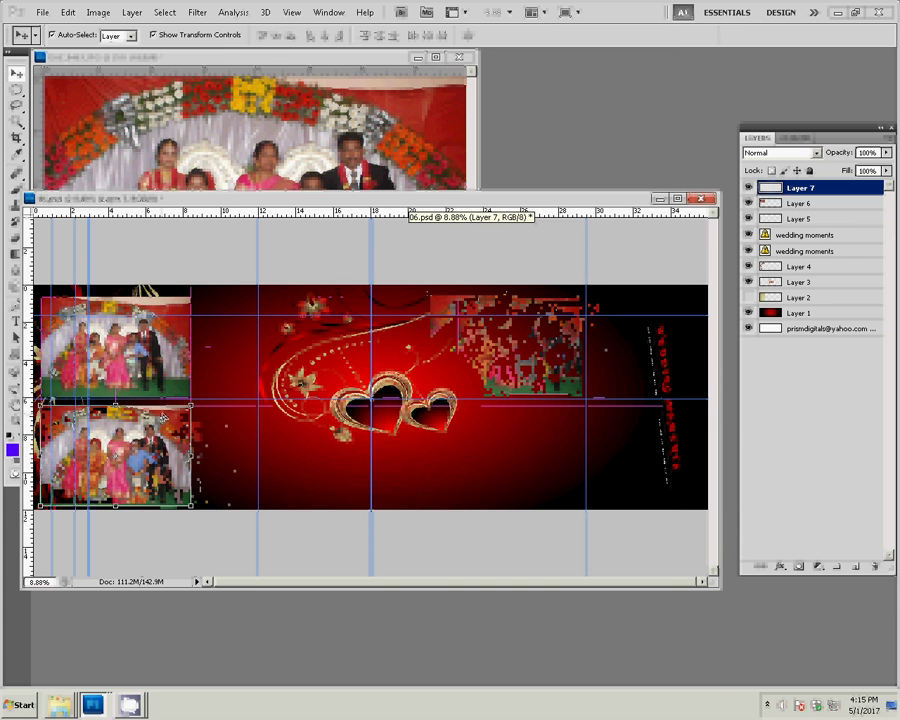
left_click(433, 95)
left_click(466, 57)
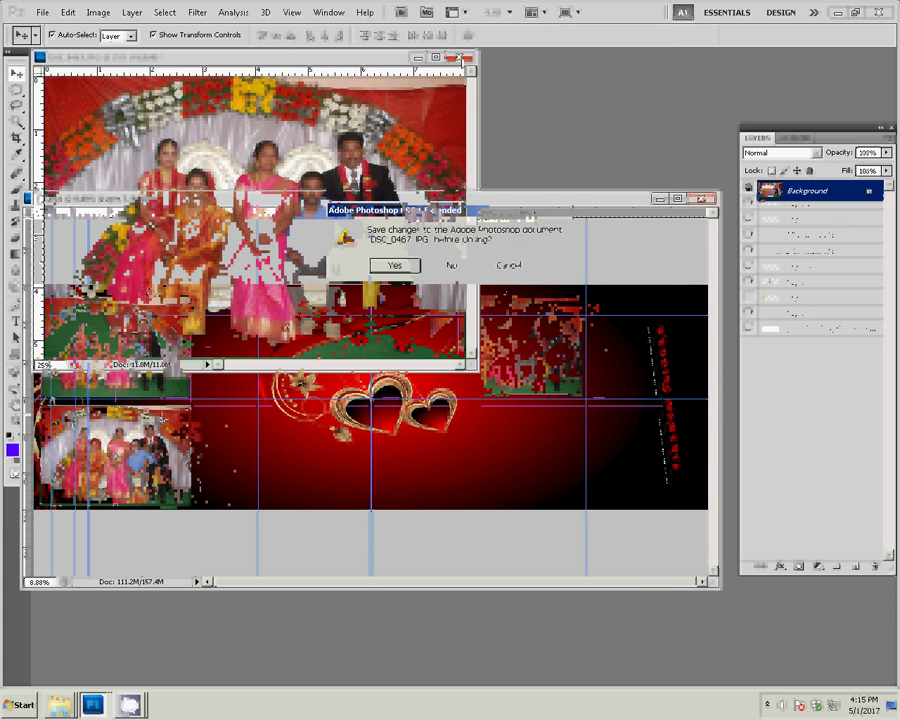
left_click(453, 266)
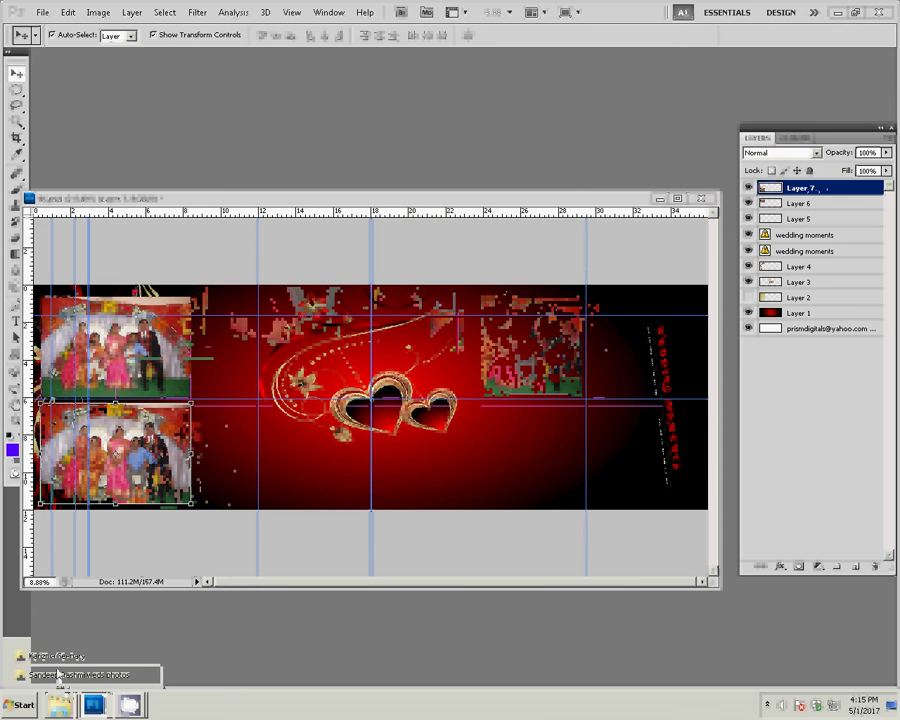
Step: Open the sss d subfolder, then go back to the wedding photos folder
left_click(80, 676)
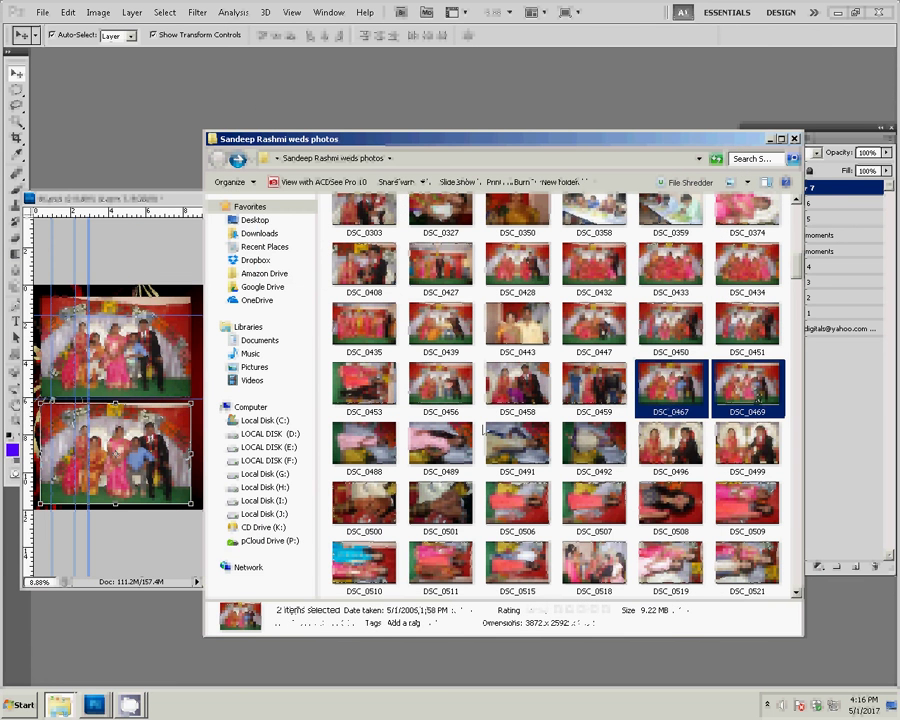
scroll(774, 296, "up", 10)
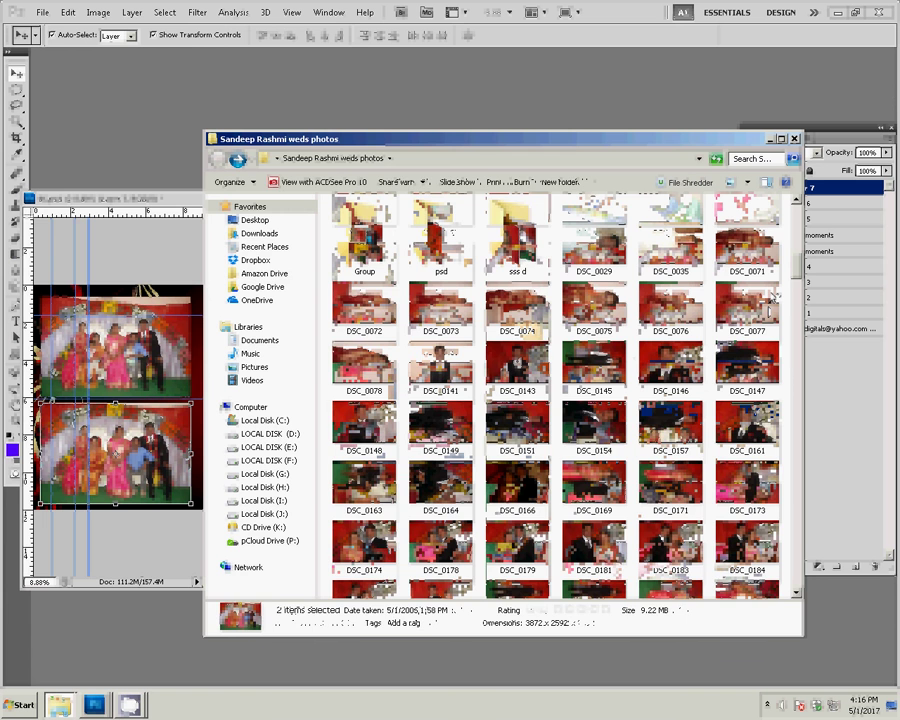
left_click(512, 233)
double_click(512, 233)
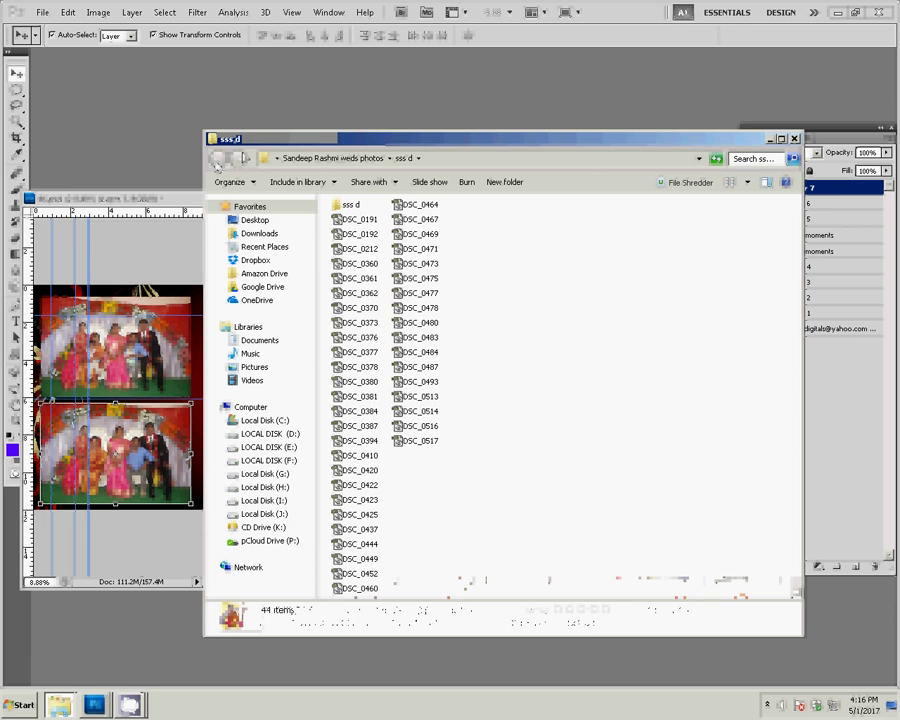
left_click(216, 162)
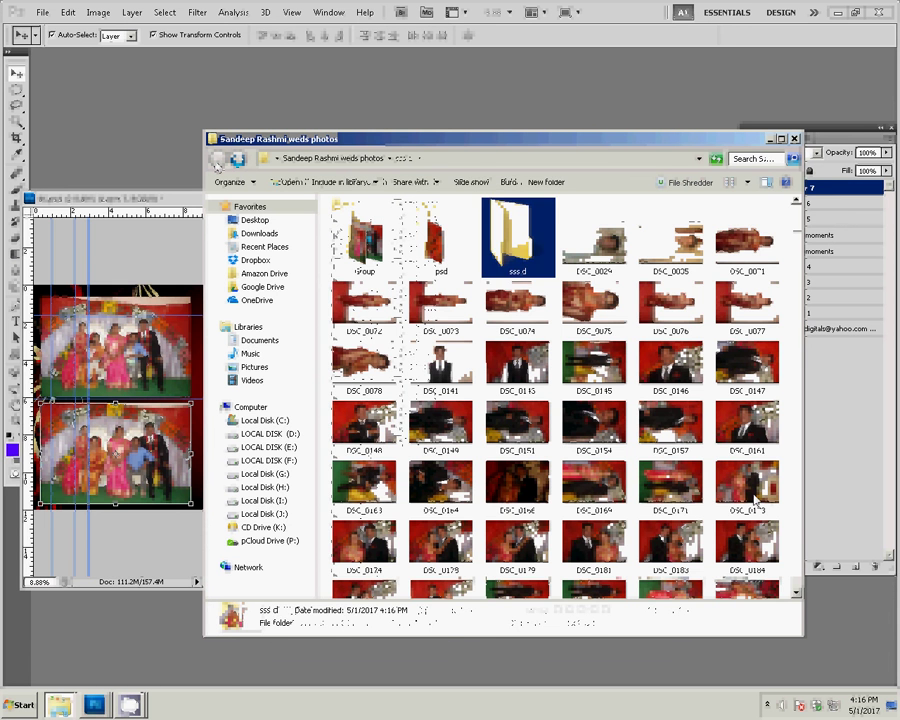
Step: Scroll the thumbnails down to the DSC_0303–DSC_0525 shots
left_click(697, 478)
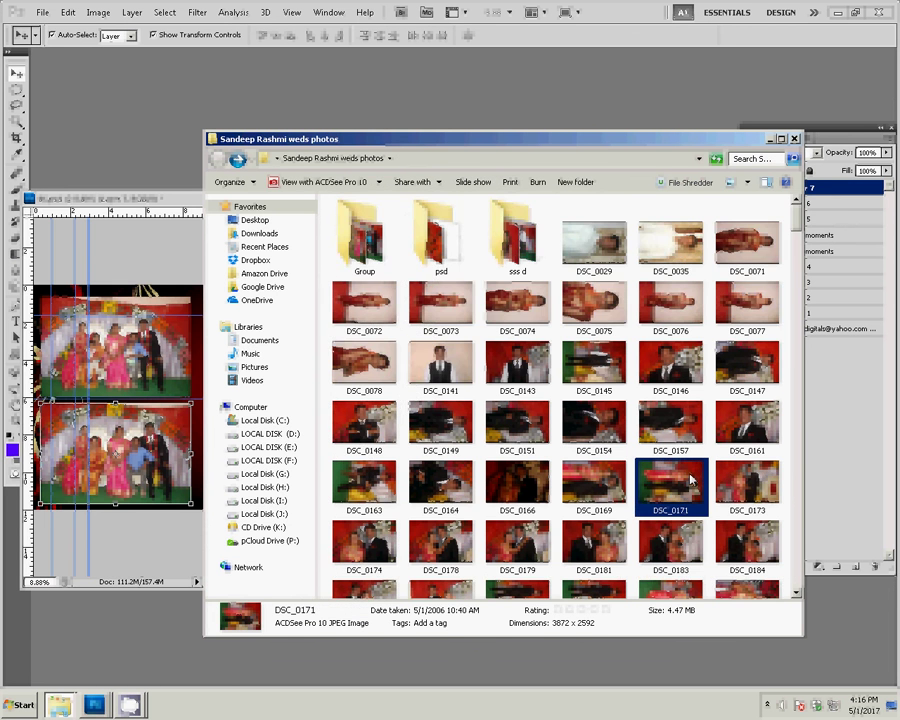
scroll(693, 479, "down", 5)
scroll(690, 480, "down", 3)
scroll(690, 480, "down", 3)
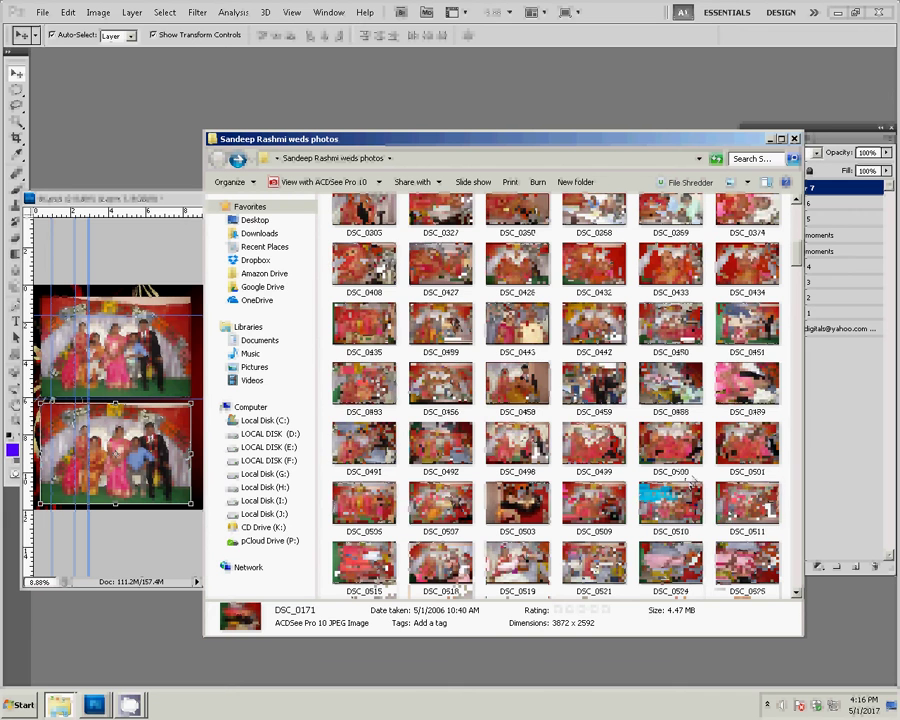
Step: Select DSC_0459, DSC_0458, DSC_0456, DSC_0451 and DSC_0450 and drag them into Photoshop
left_click(594, 395)
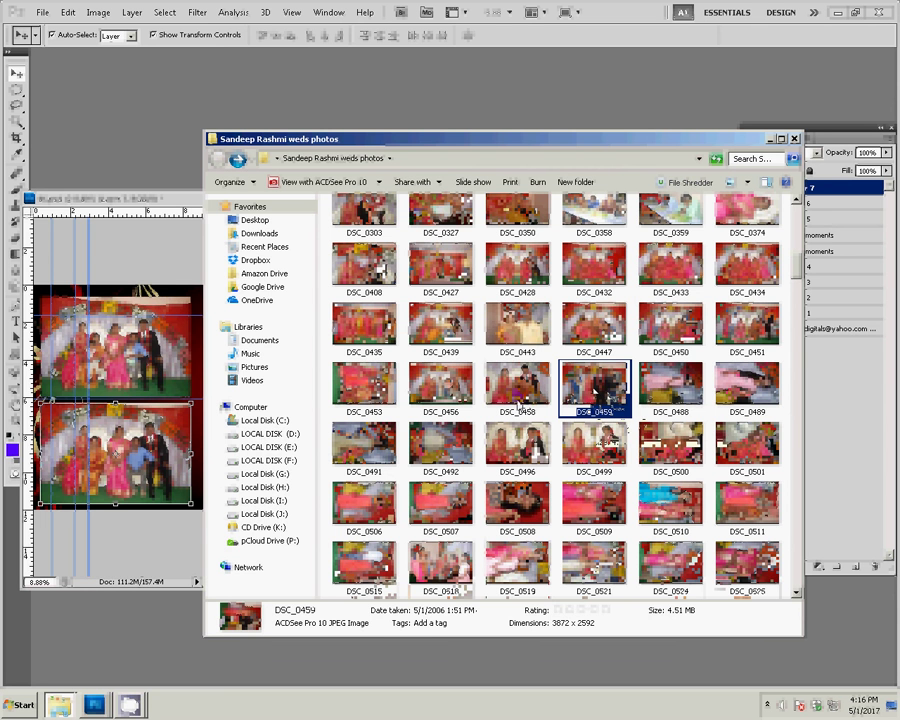
left_click(518, 398, "ctrl")
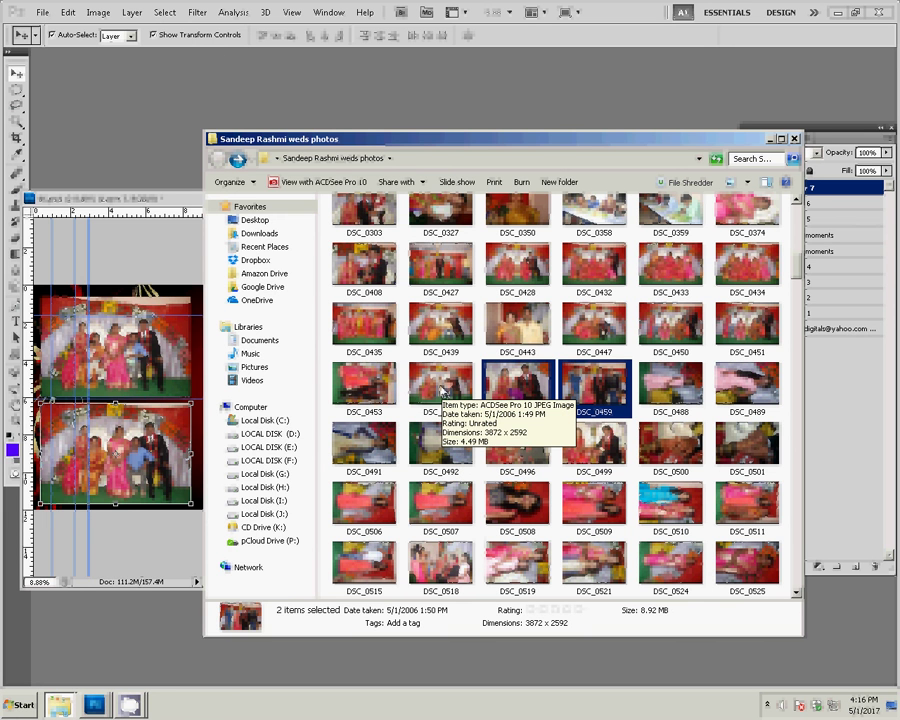
left_click(443, 390, "ctrl")
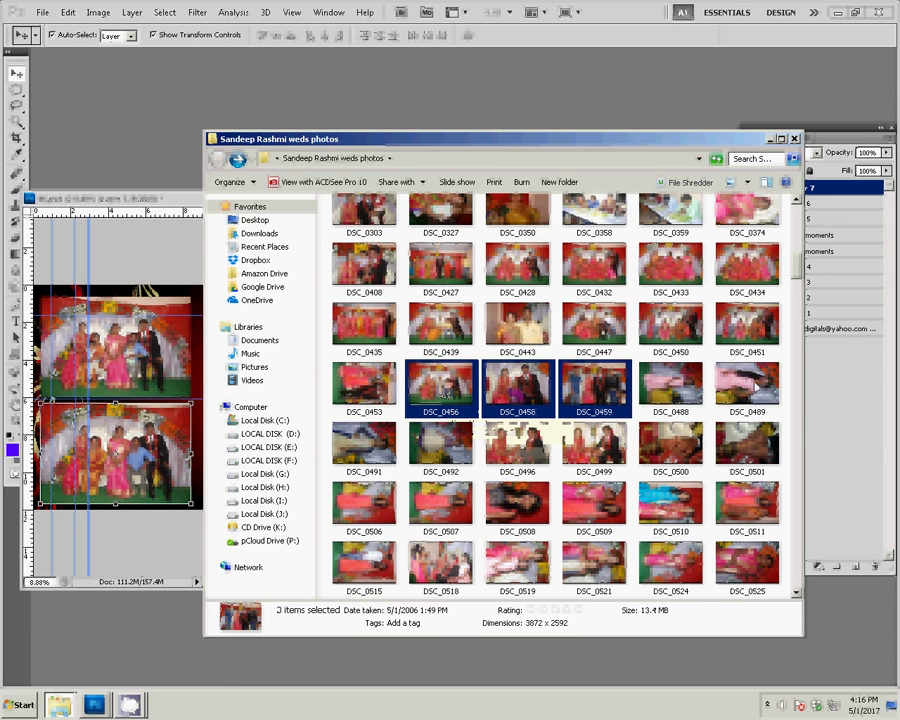
mouse_move(747, 383)
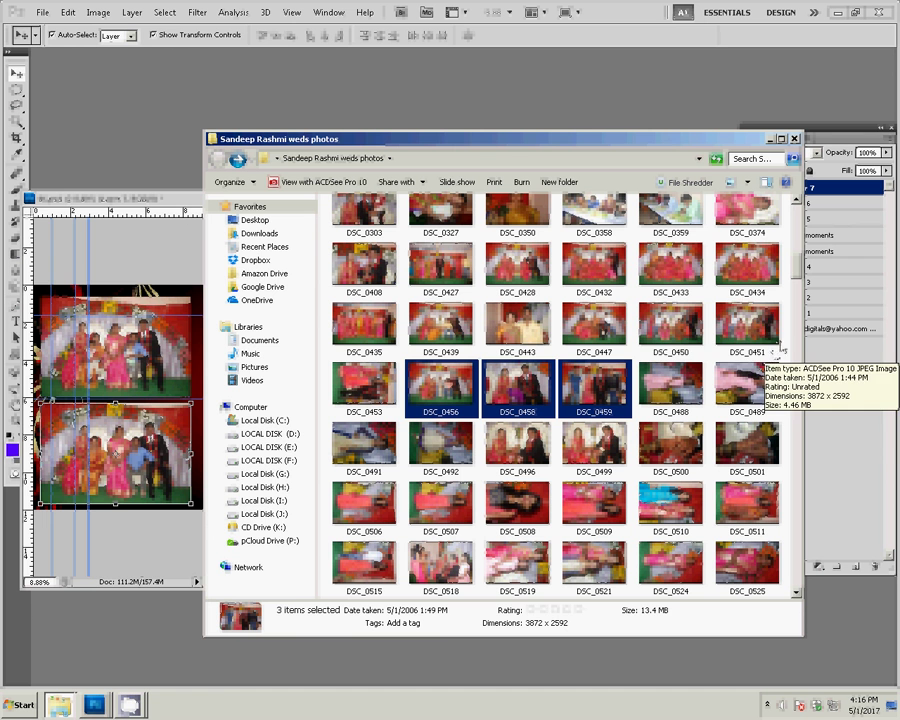
left_click(756, 335, "ctrl")
left_click(673, 338, "ctrl")
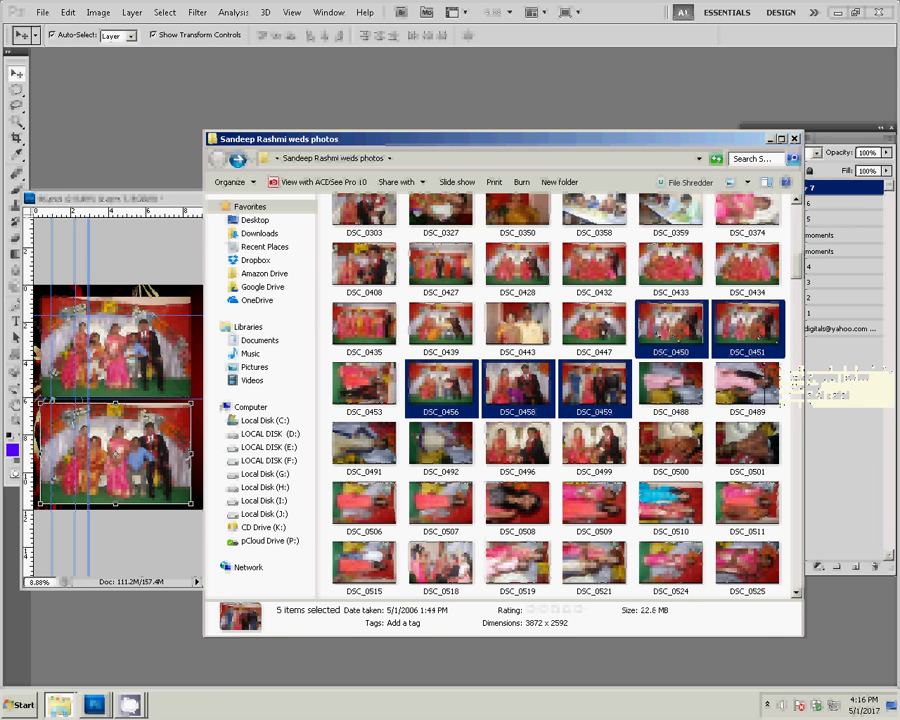
mouse_move(672, 326)
left_mouse_down()
mouse_move(538, 74)
mouse_move(554, 114)
left_mouse_up()
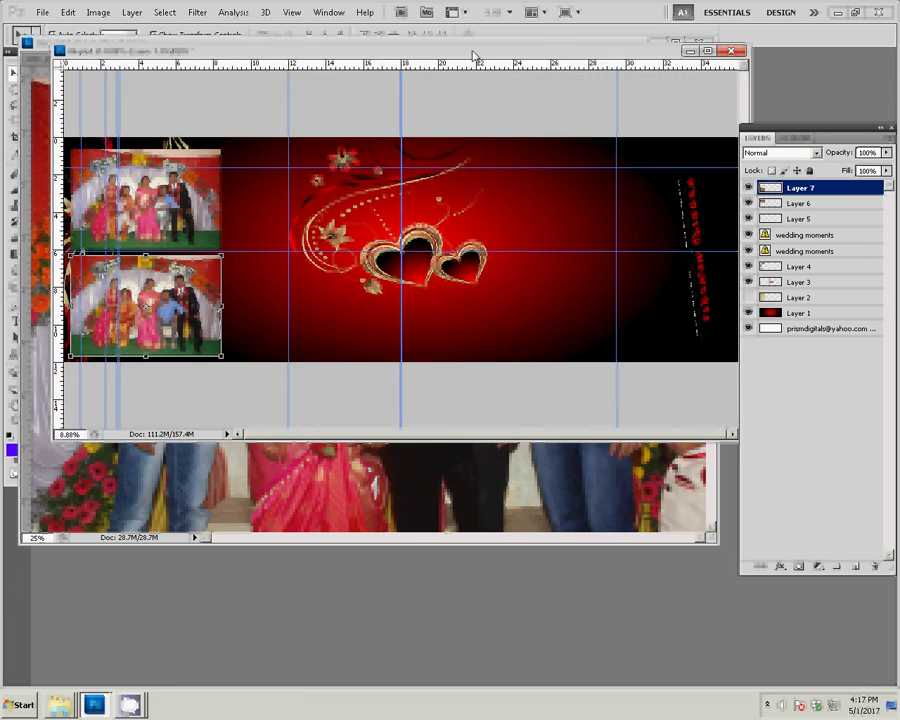
Step: Bring DSC_0459 forward and show its Image Size settings (12.907 × 8.64 in, 300 ppi)
left_click_drag(483, 47, 451, 62)
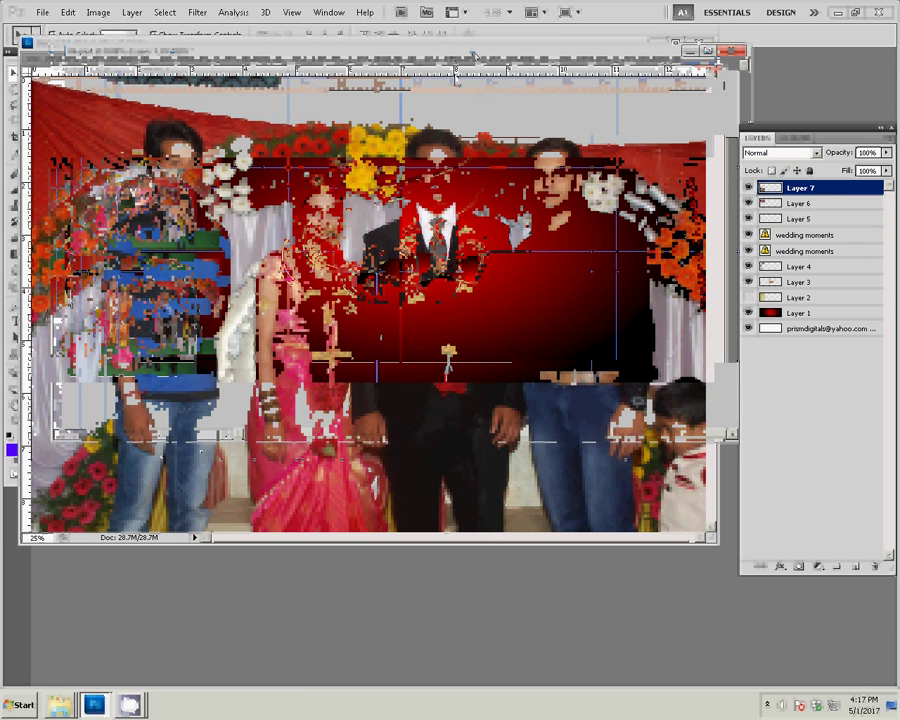
key("z")
right_click(470, 320)
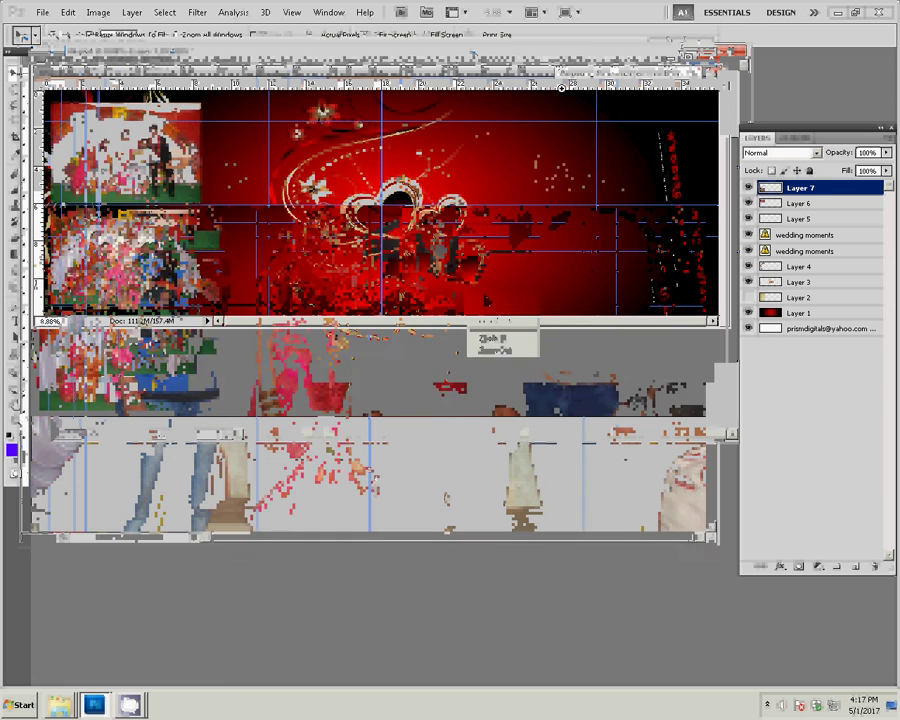
left_click(527, 73)
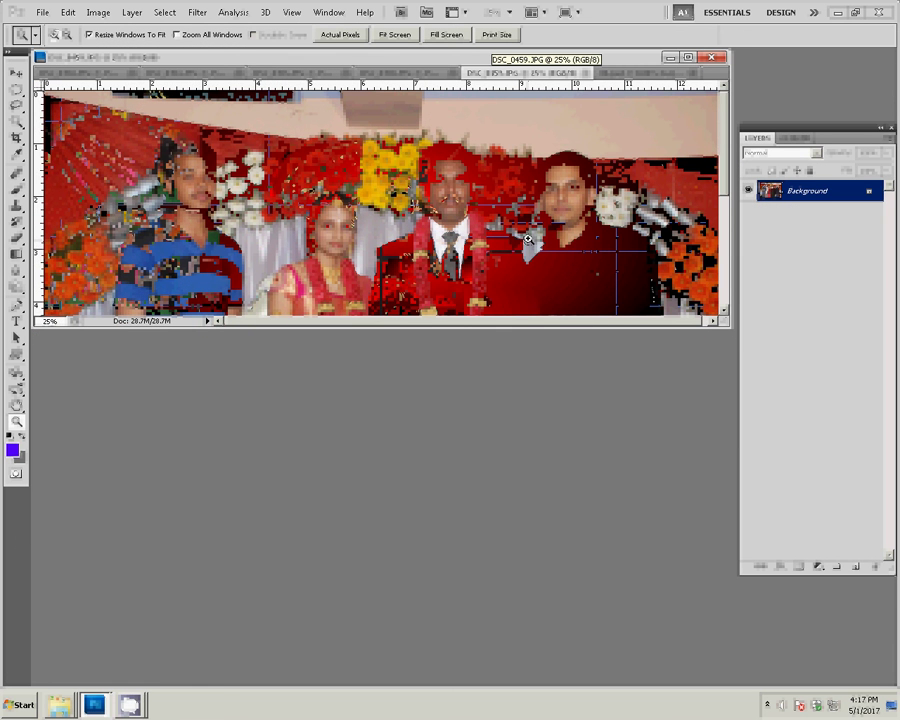
key("ctrl+alt+i")
Step: Set DSC_0459 to 8 inches wide and close it without saving
key("Tab")
key("Tab")
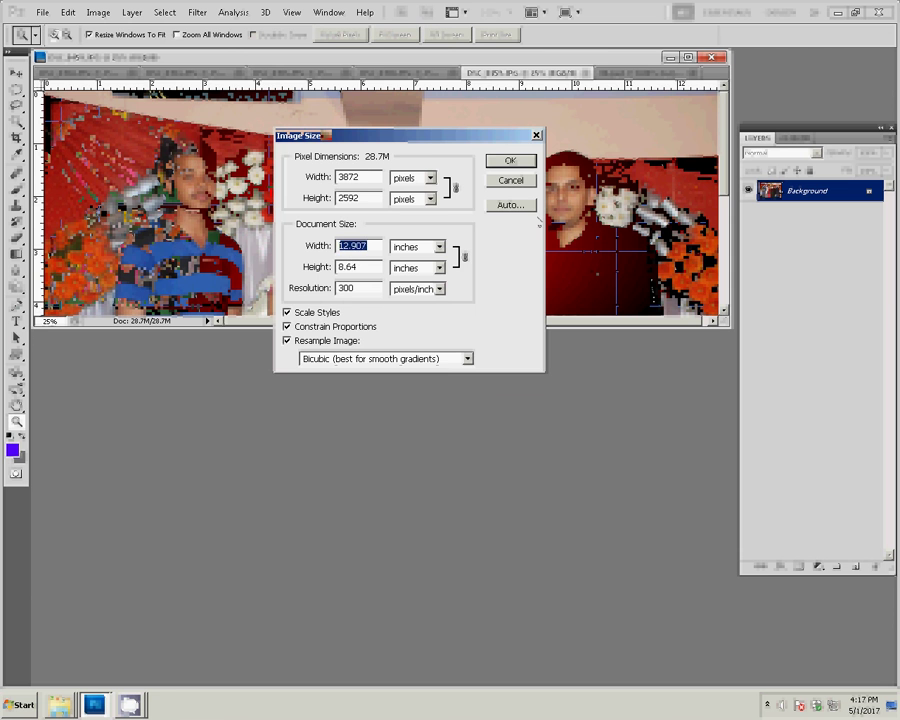
type("8")
left_click(510, 161)
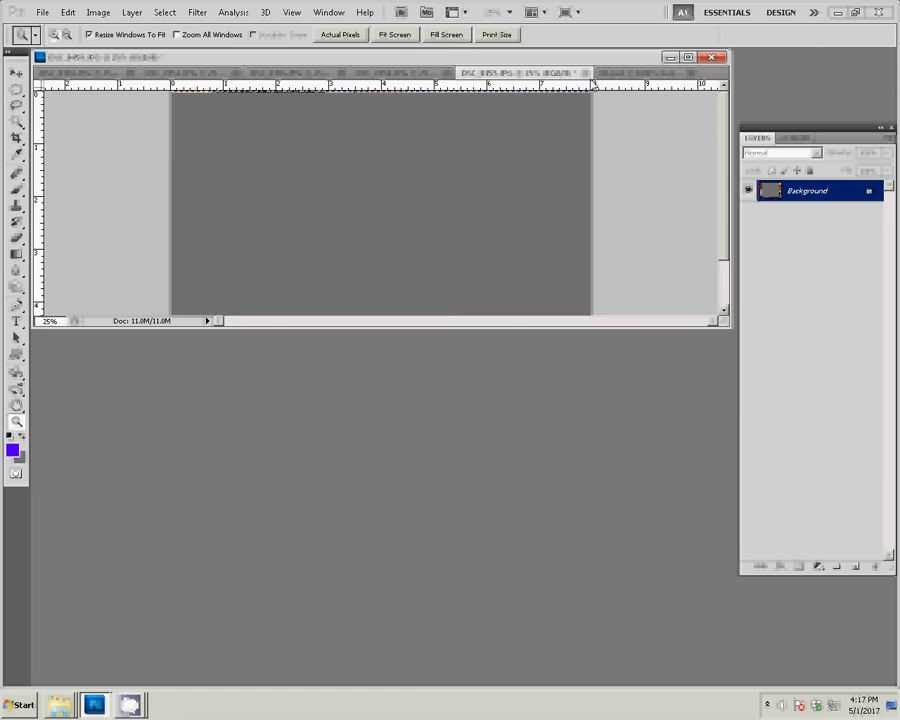
left_click(586, 73)
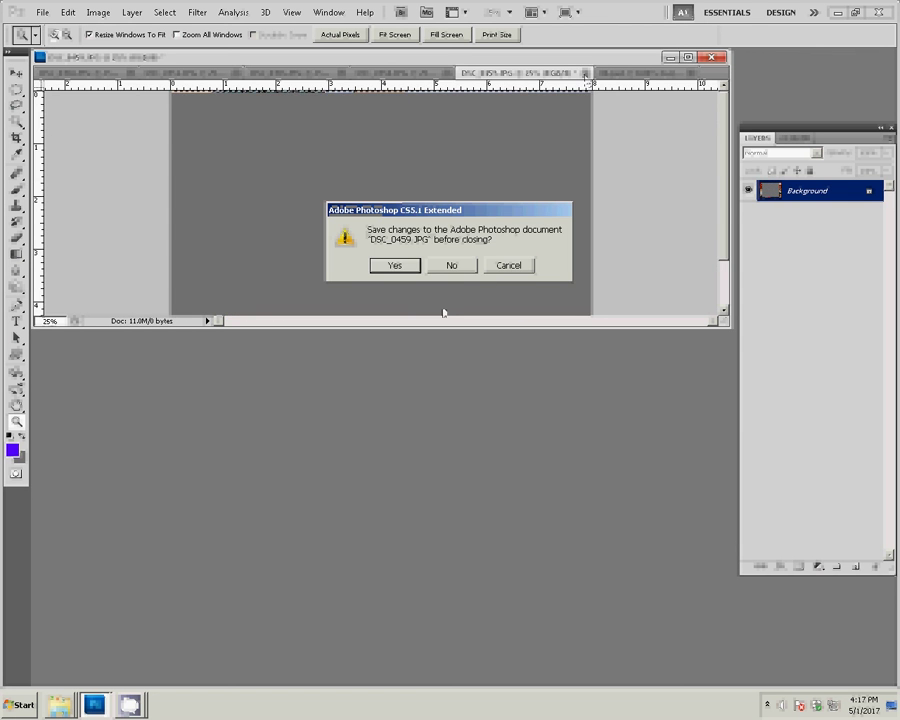
left_click(456, 267)
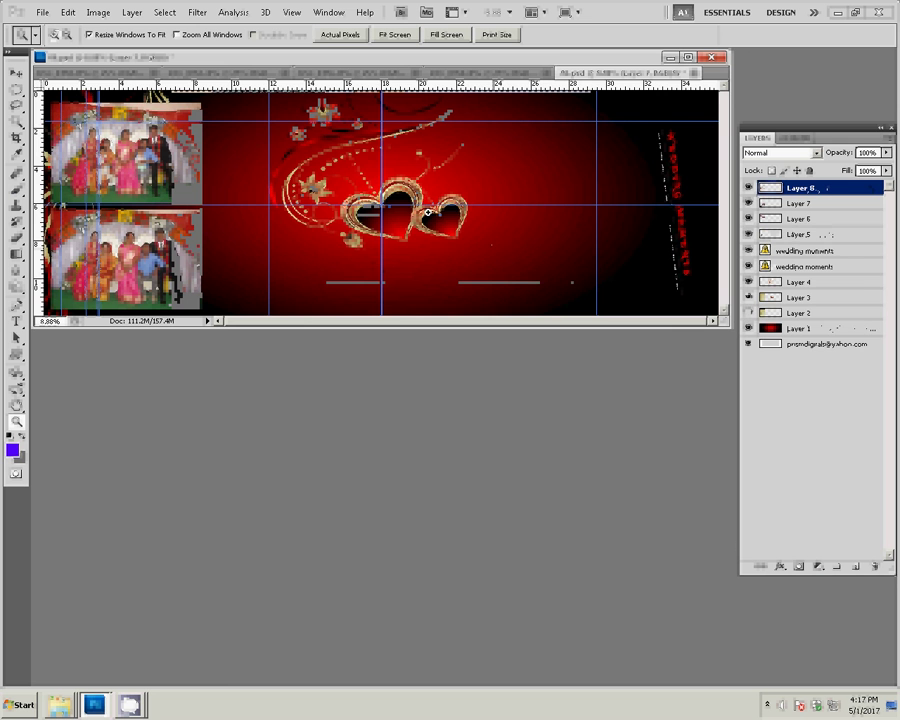
Step: Paste DSC_0459 into the album as Layer 8, right of the top-left photo
key("ctrl+v")
key("v")
left_click_drag(400, 180, 293, 161)
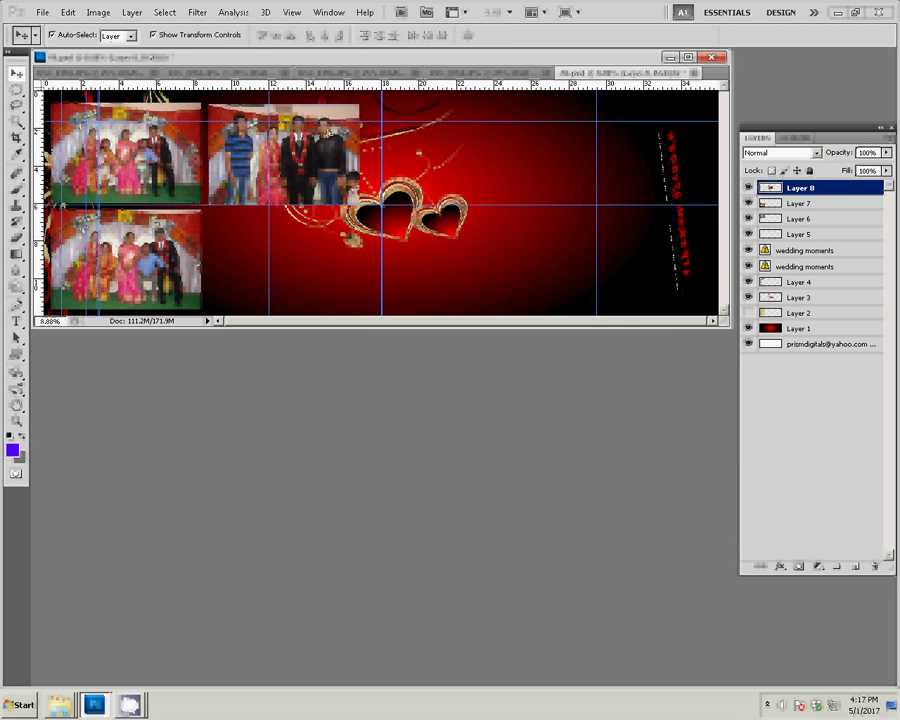
left_click(489, 73)
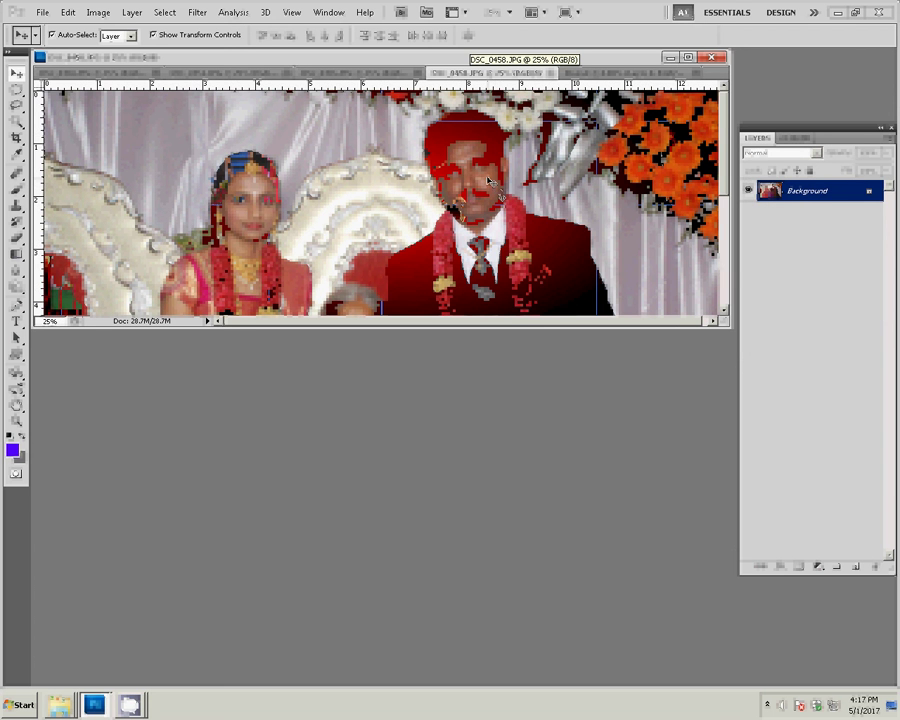
Step: Resize DSC_0458 to 8 inches wide and close it without saving
key("ctrl+alt+i")
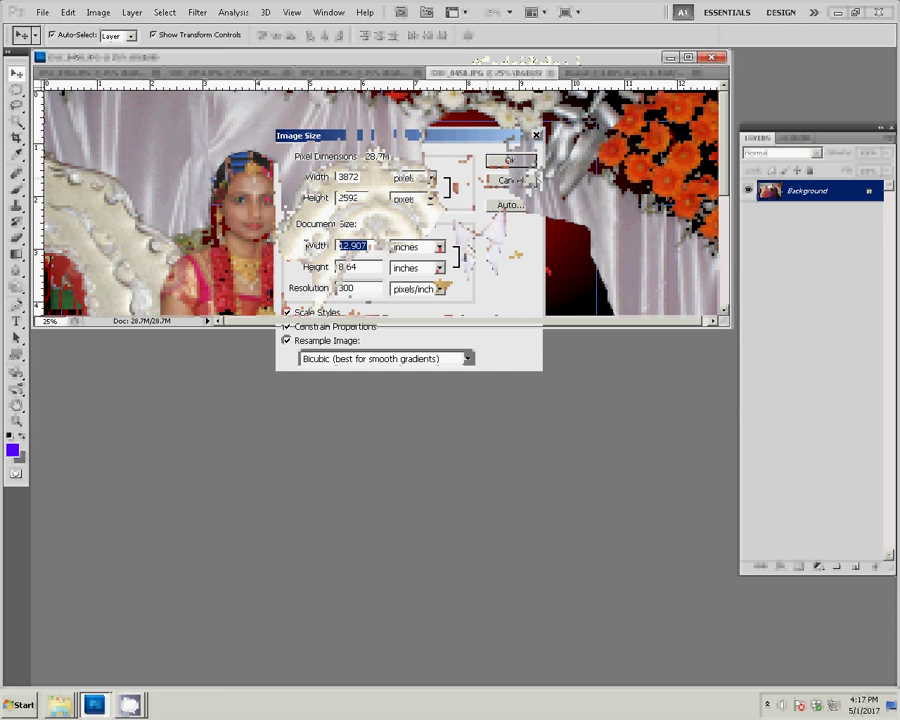
type("8")
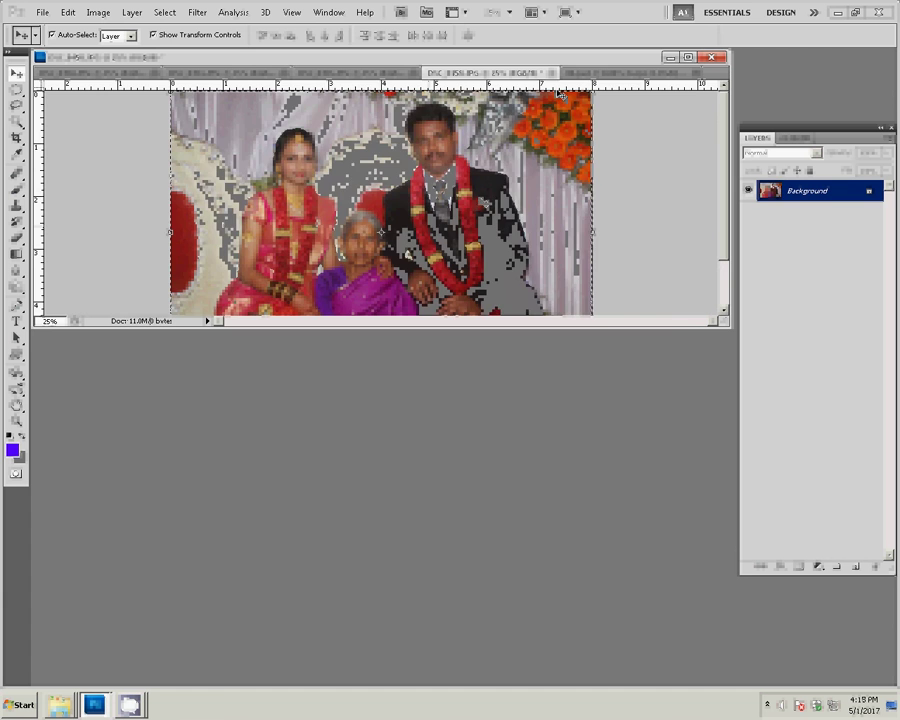
left_click(551, 73)
left_click(454, 262)
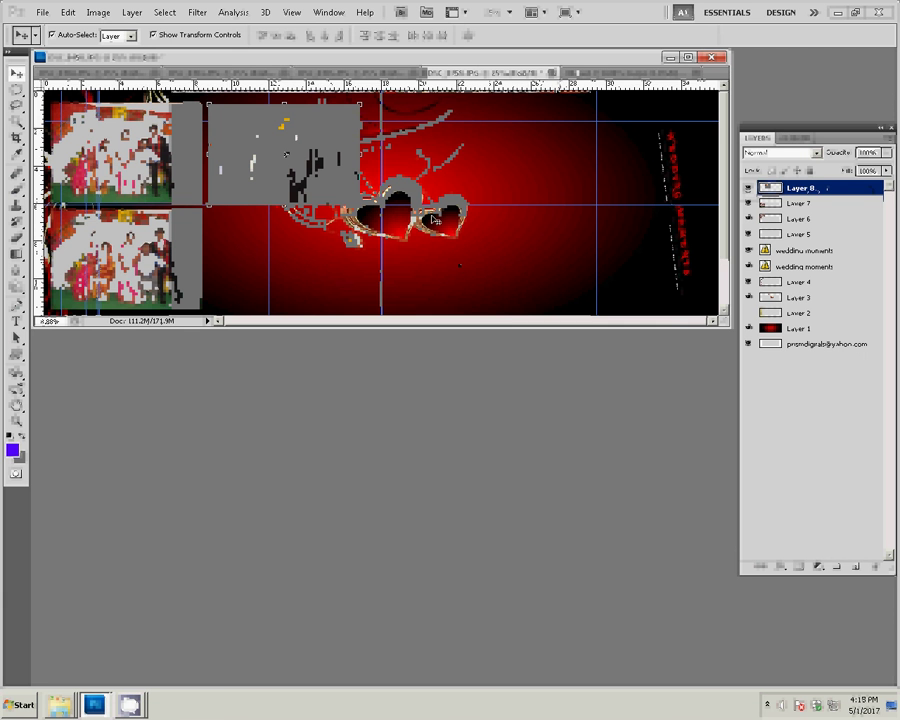
Step: Paste DSC_0458 as Layer 9 below the Layer 8 photo, then bring DSC_0456 forward
key("ctrl+v")
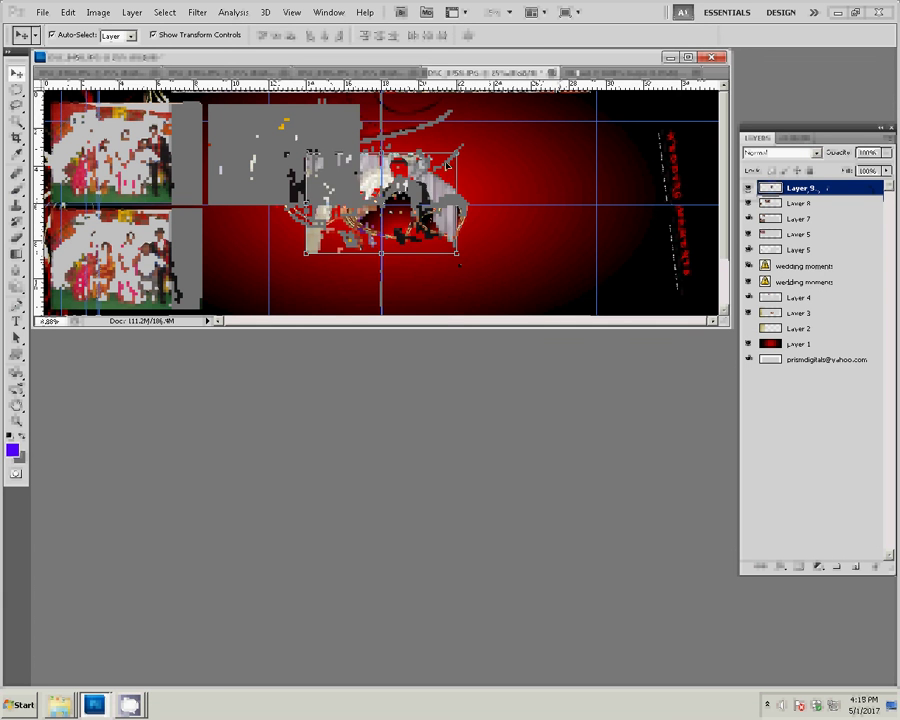
left_click_drag(427, 222, 390, 282)
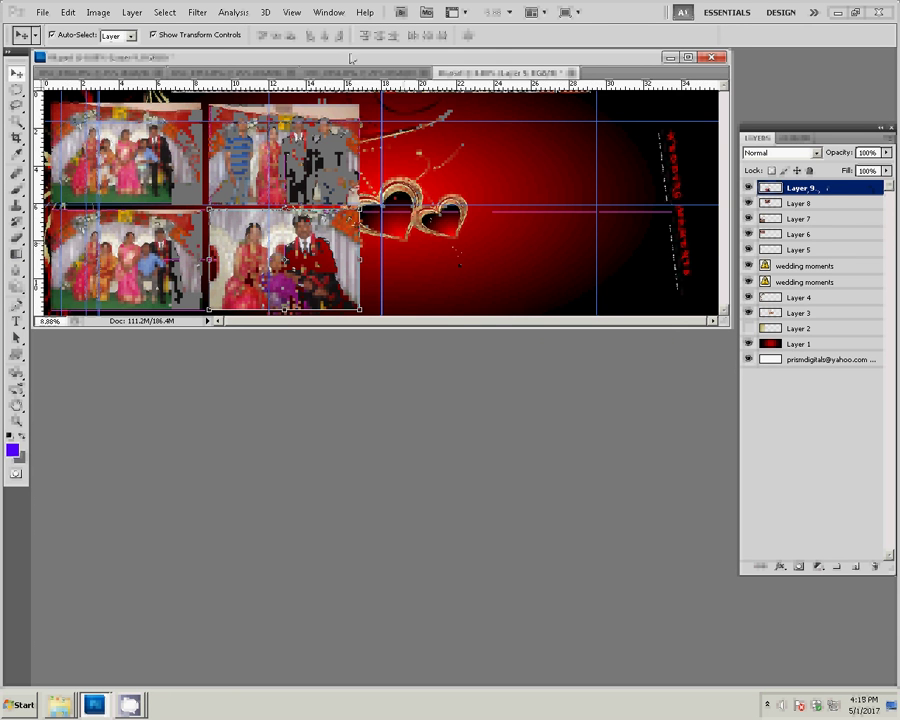
left_click(357, 73)
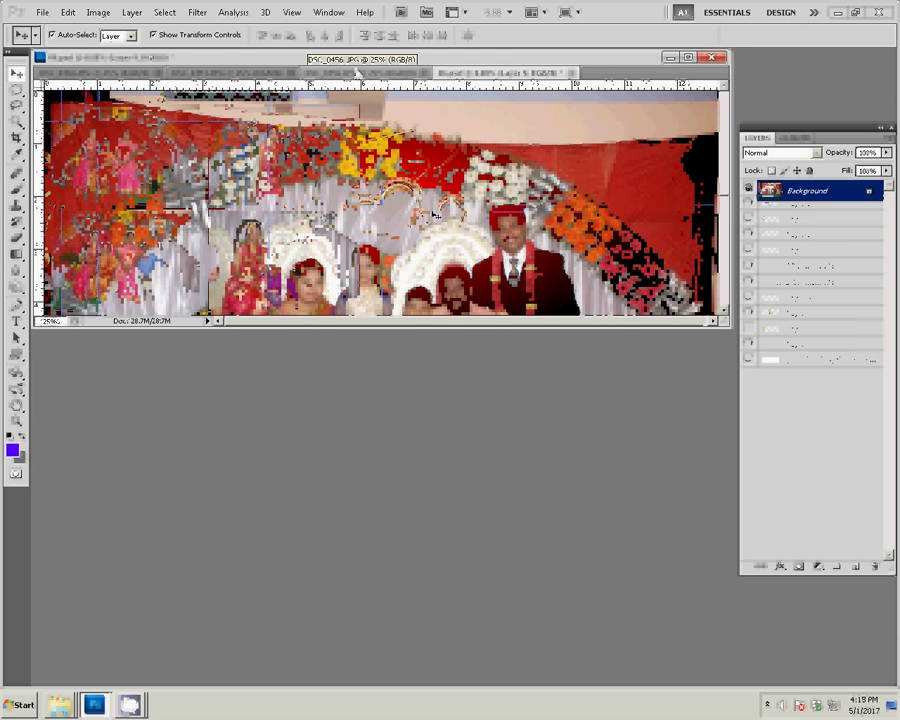
key("z")
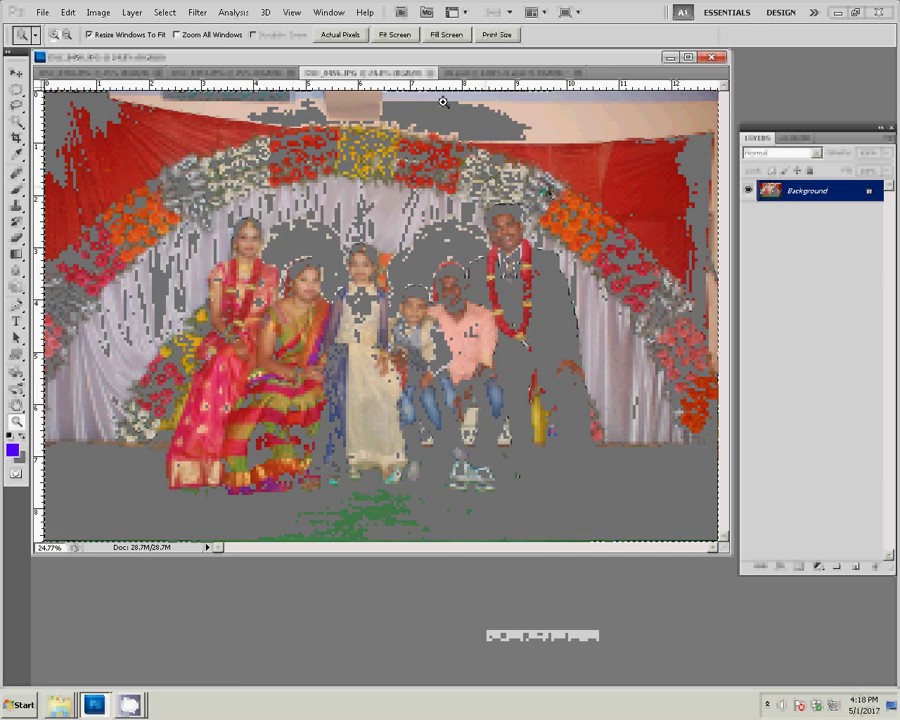
Step: Close DSC_0456 unsaved and enlarge its pasted Layer 10 across the spread's right half
key("ctrl+w")
left_click(459, 265)
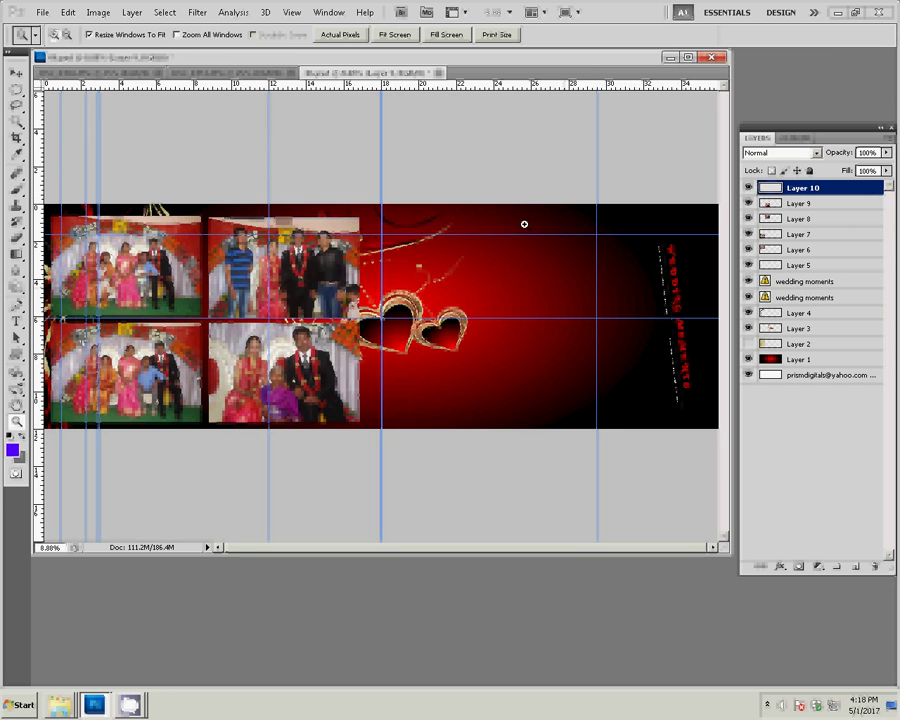
mouse_move(524, 224)
left_mouse_down()
mouse_move(470, 300)
mouse_move(577, 306)
left_mouse_up()
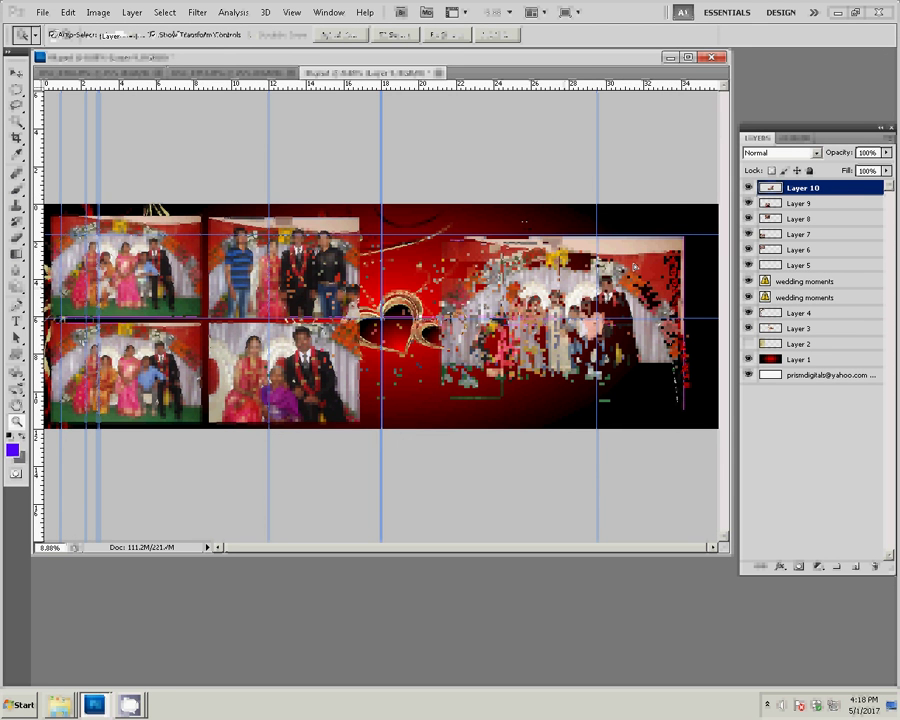
left_click_drag(699, 240, 778, 170)
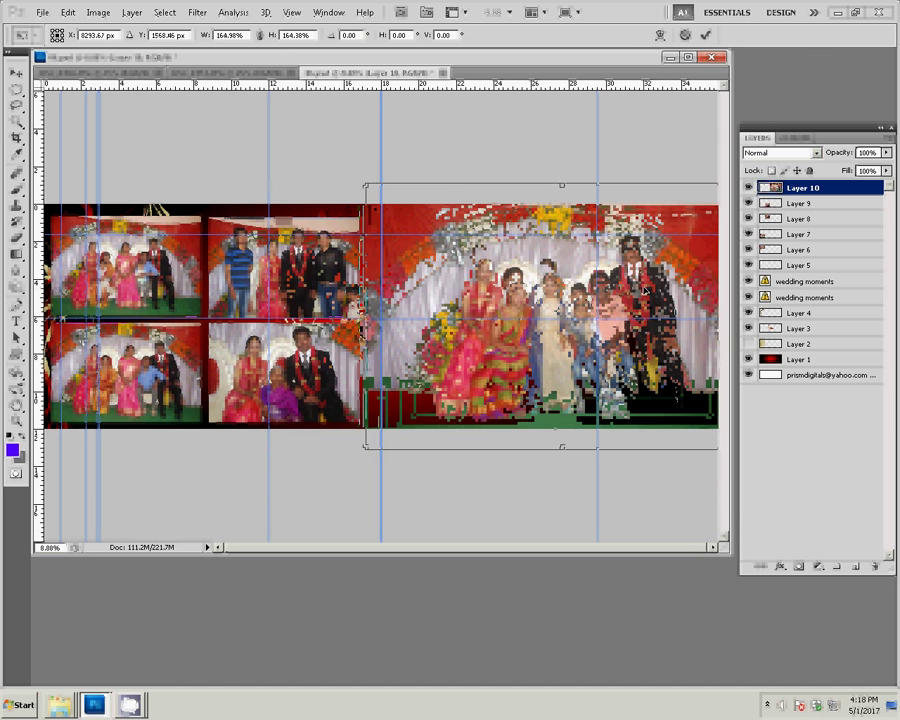
left_click_drag(456, 205, 450, 191)
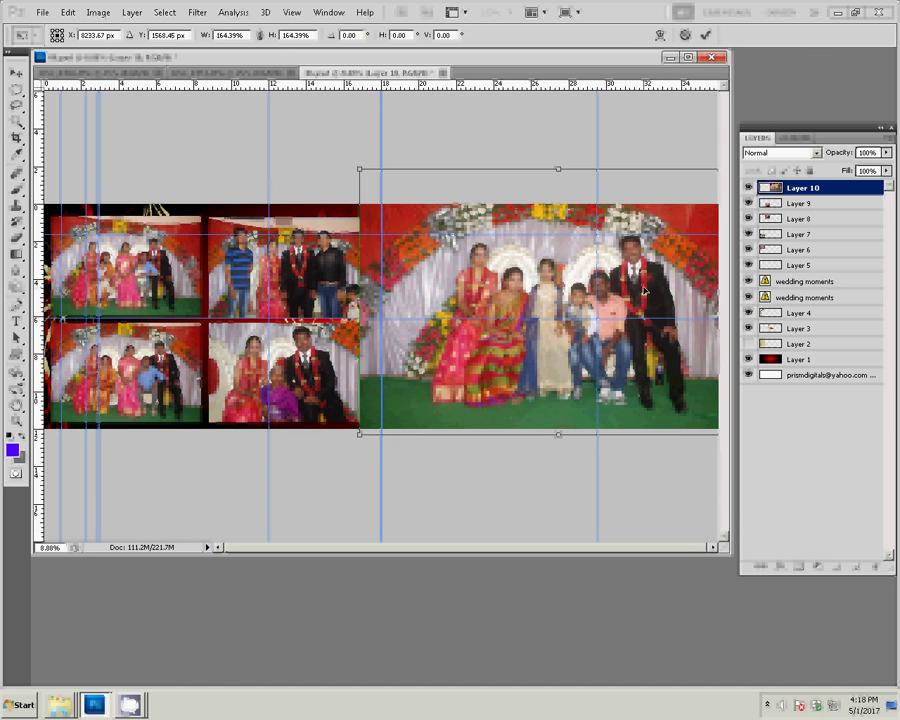
left_click(706, 35)
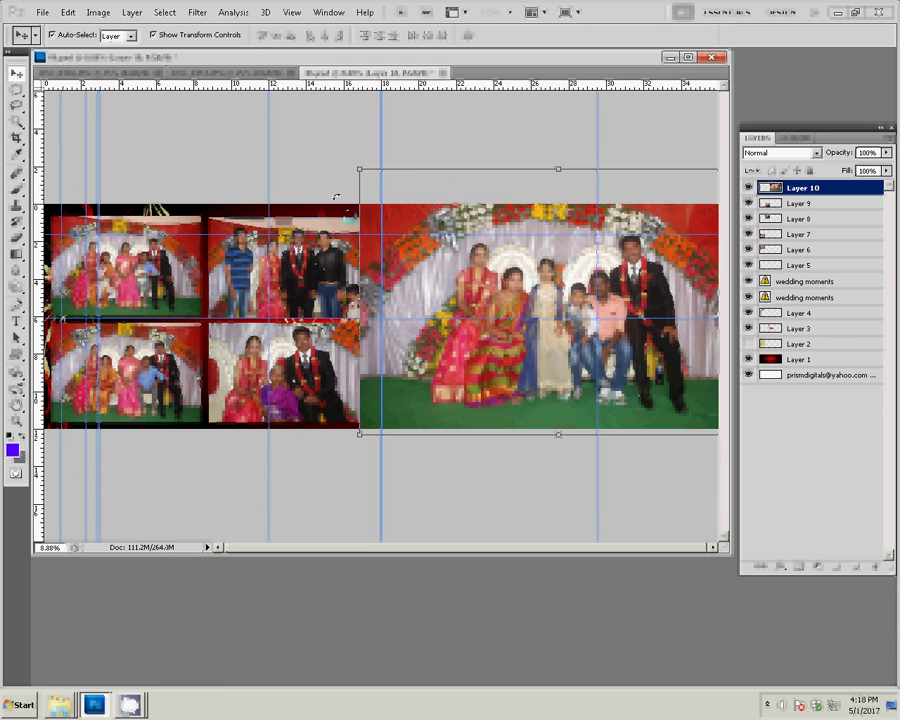
Step: Erase Layer 10's left strip back to the guide
key("e")
left_click_drag(362, 402, 366, 215)
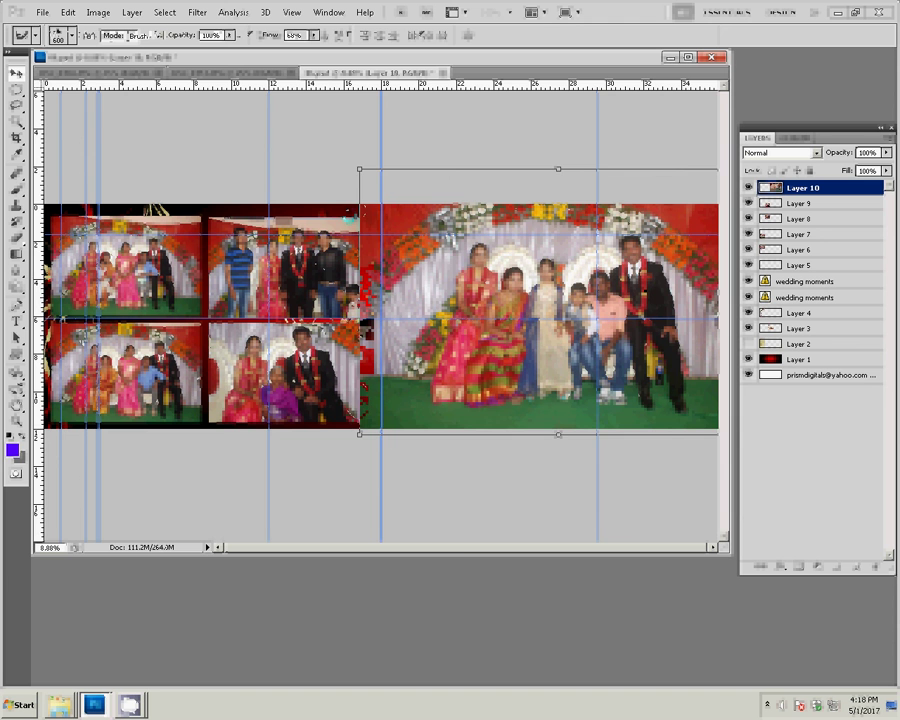
left_click_drag(368, 425, 368, 210)
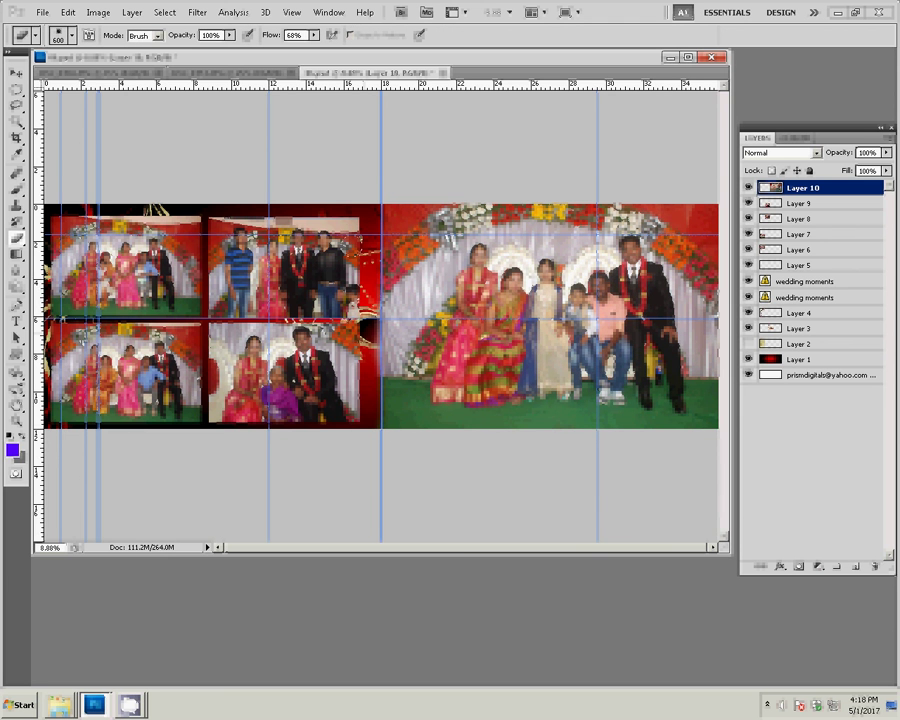
Step: Give Layer 8's photo a 22 px stroke using the Color Harmonies 1 spectrum gradient
key("v")
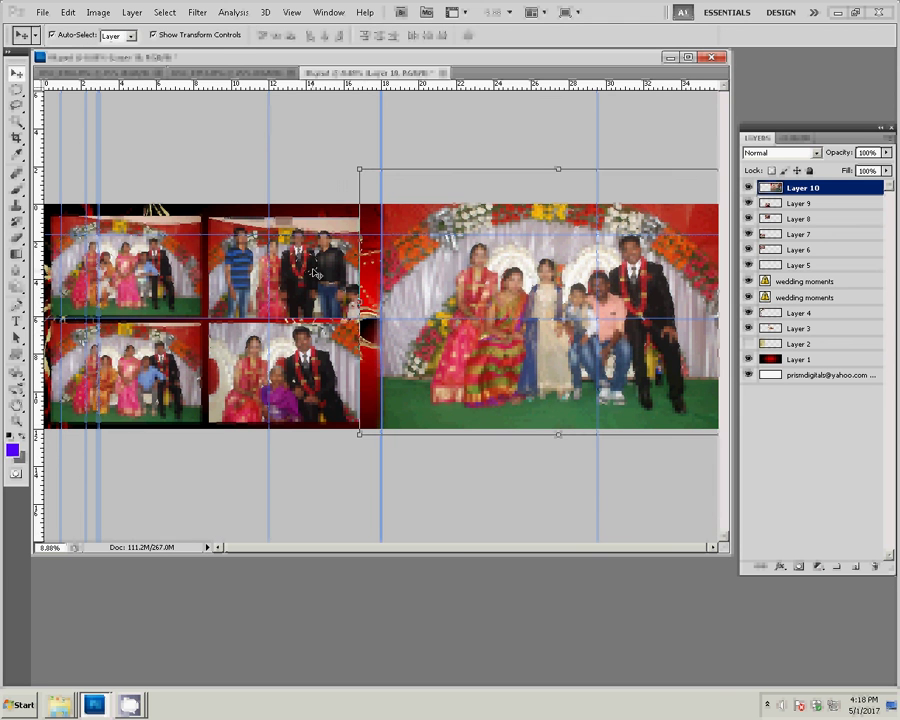
left_click(314, 273)
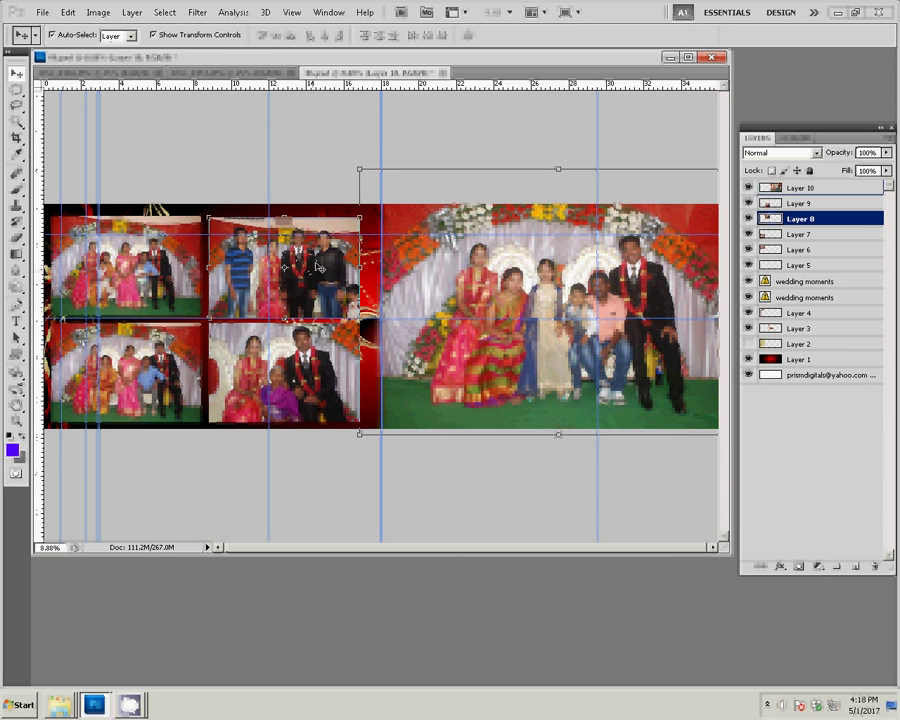
left_click(781, 566)
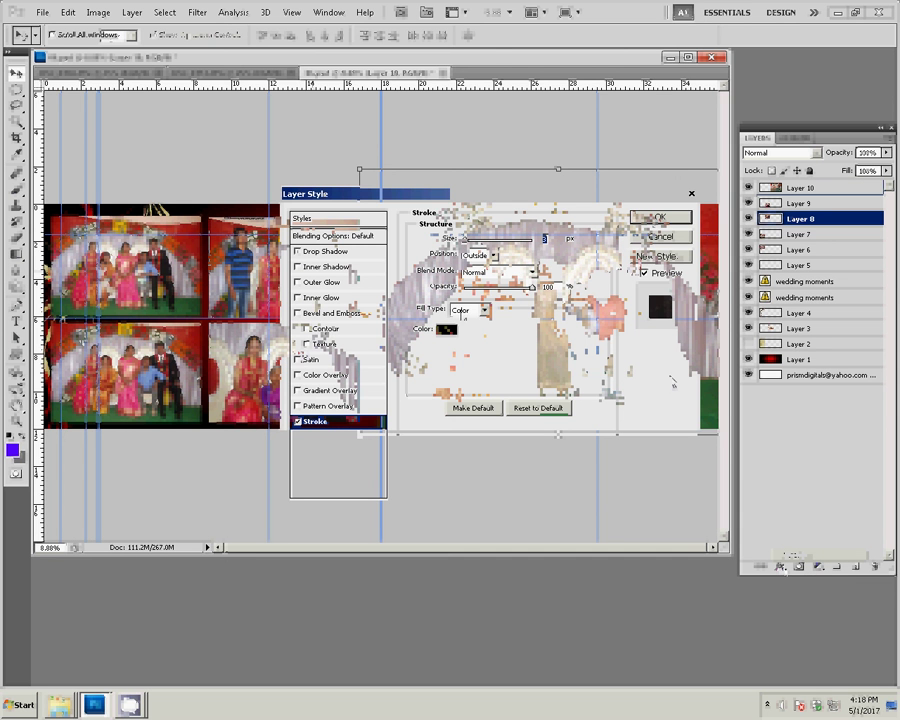
left_click(472, 310)
left_click(463, 335)
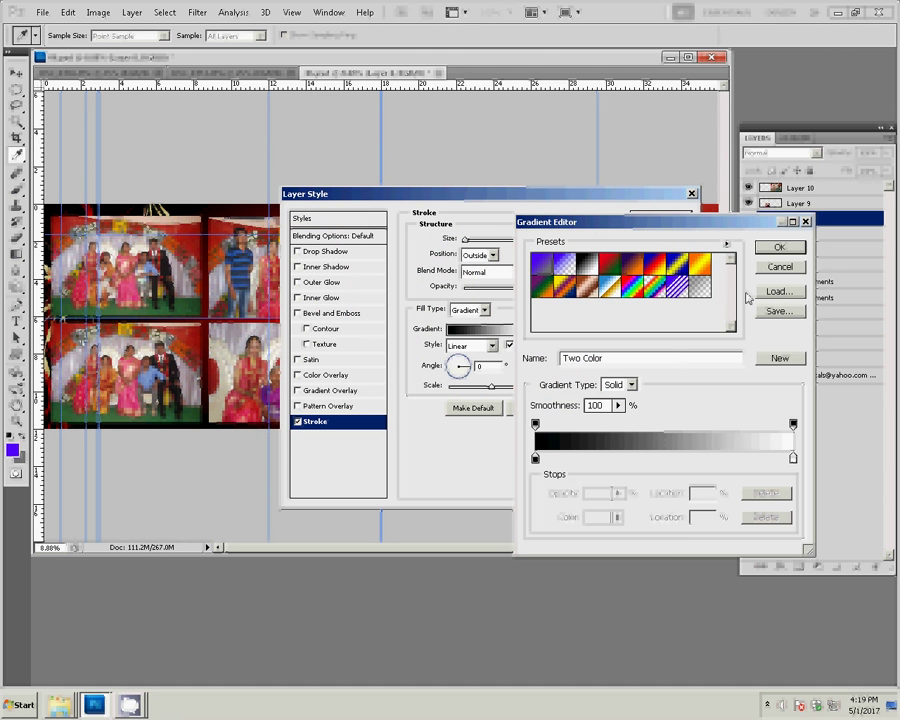
left_click(727, 244)
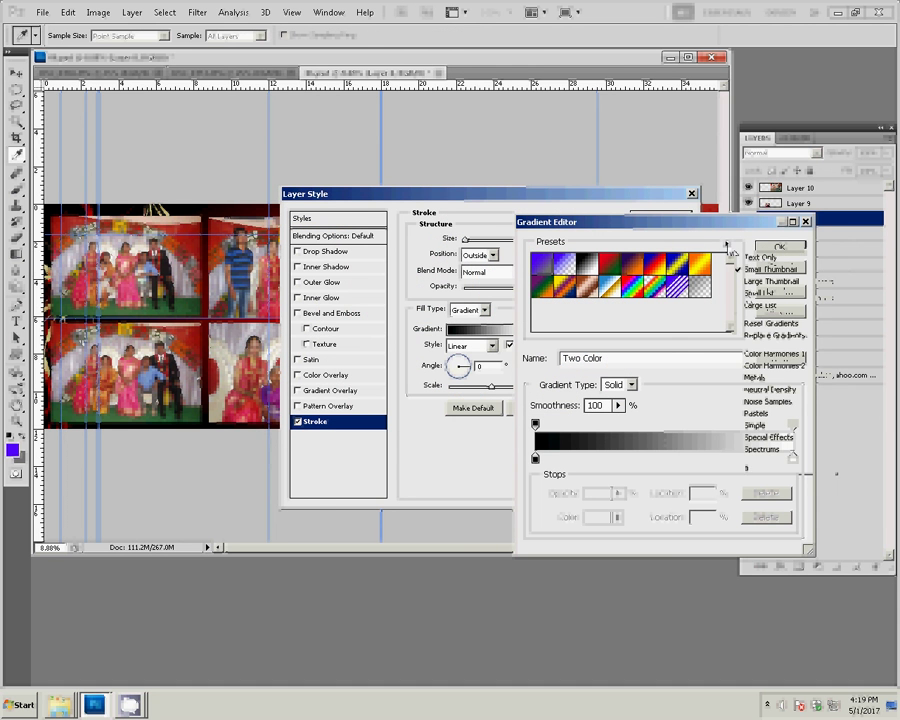
left_click(768, 353)
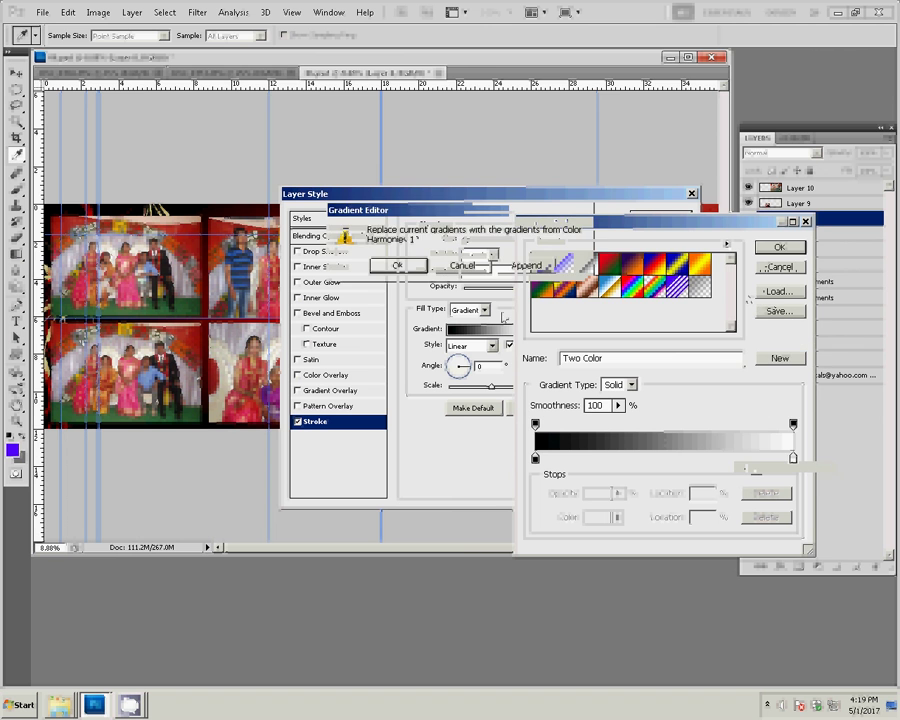
left_click(397, 265)
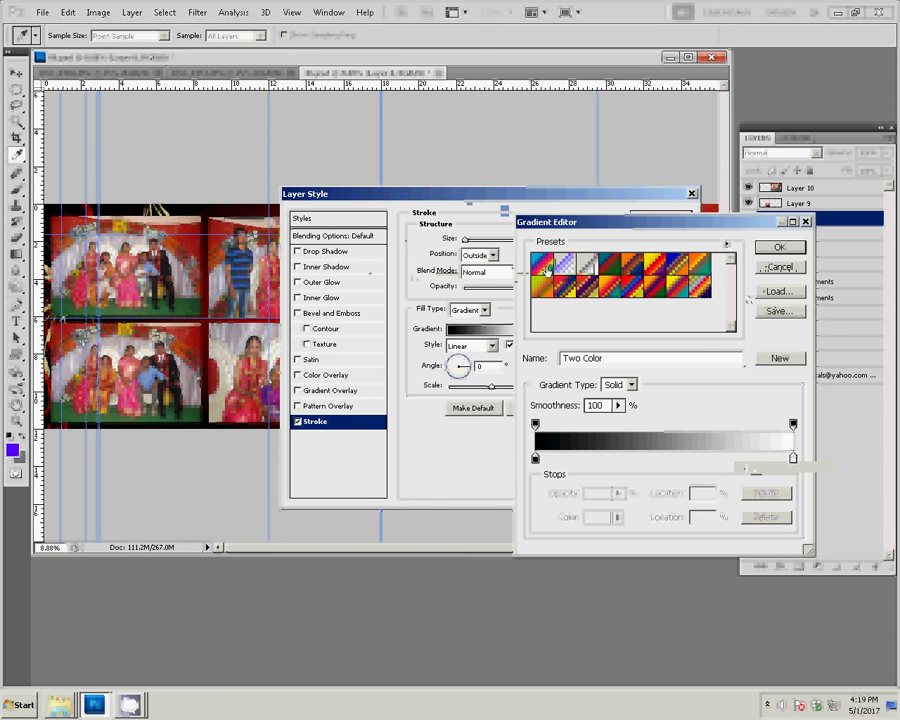
left_click(545, 265)
key("Return")
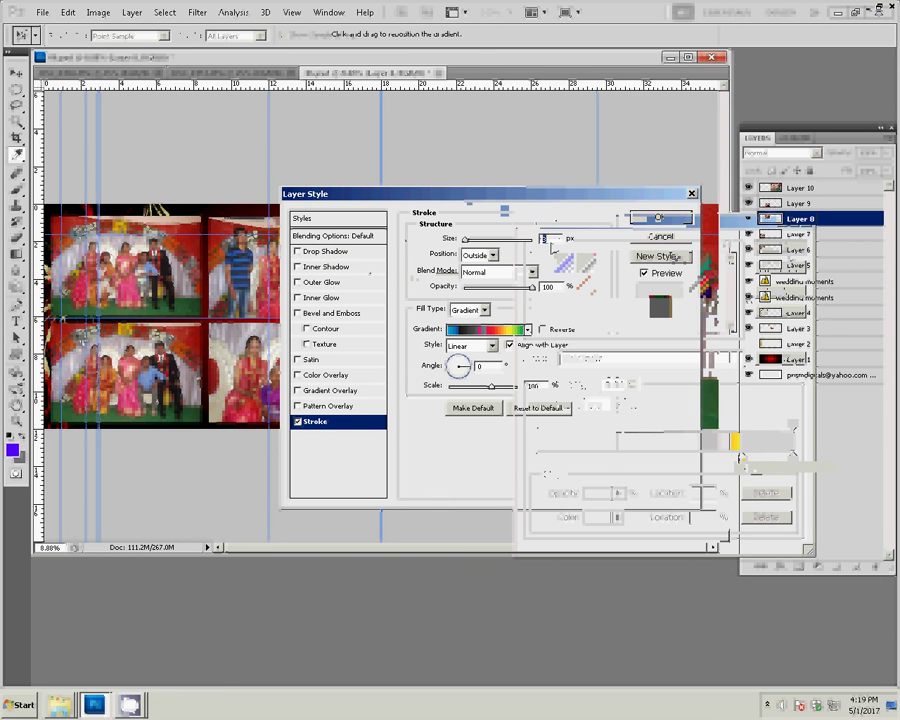
type("22")
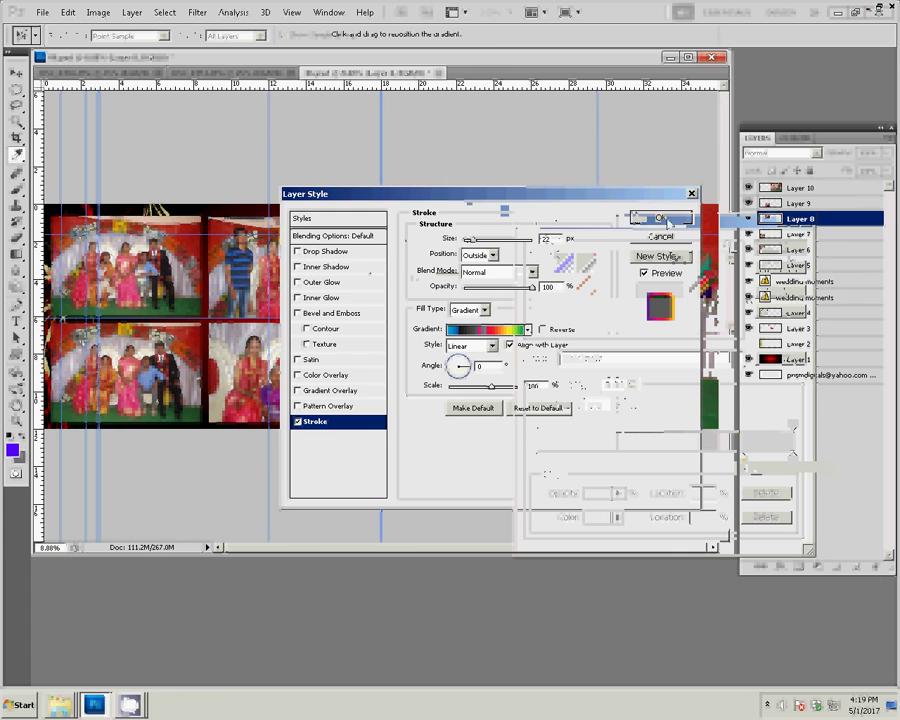
left_click(668, 222)
Step: Copy Layer 8's stroke style and paste it onto Layer 6, the top-left photo
right_click(790, 220)
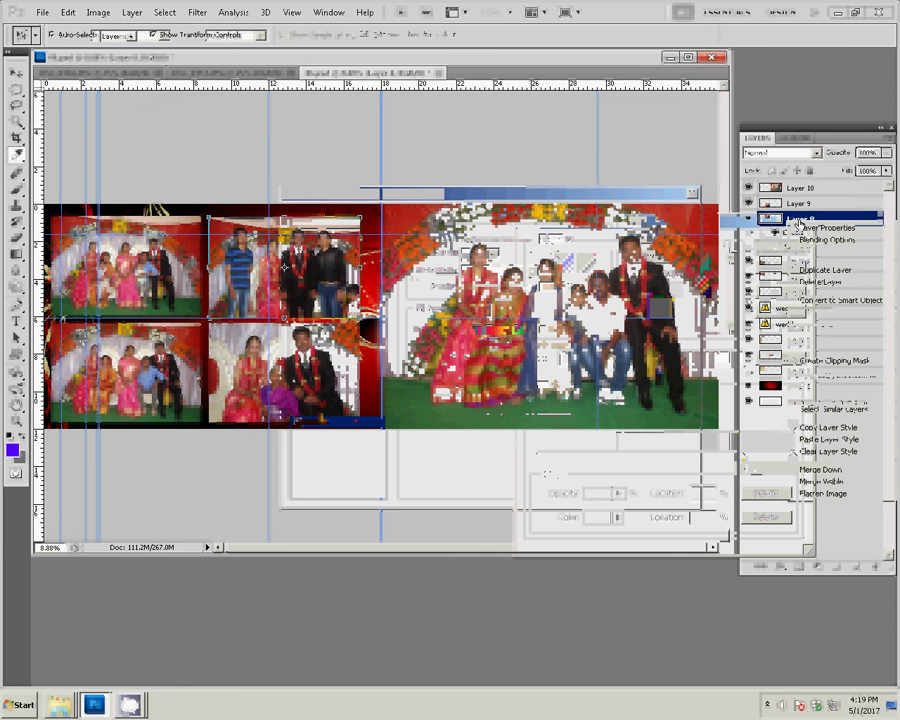
left_click(834, 430)
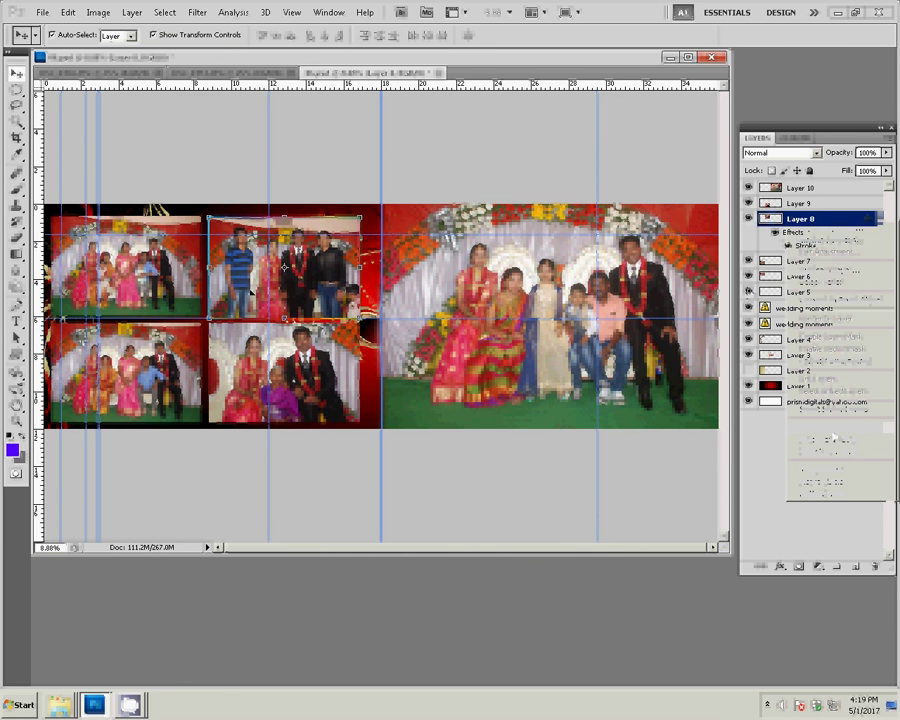
left_click(180, 283)
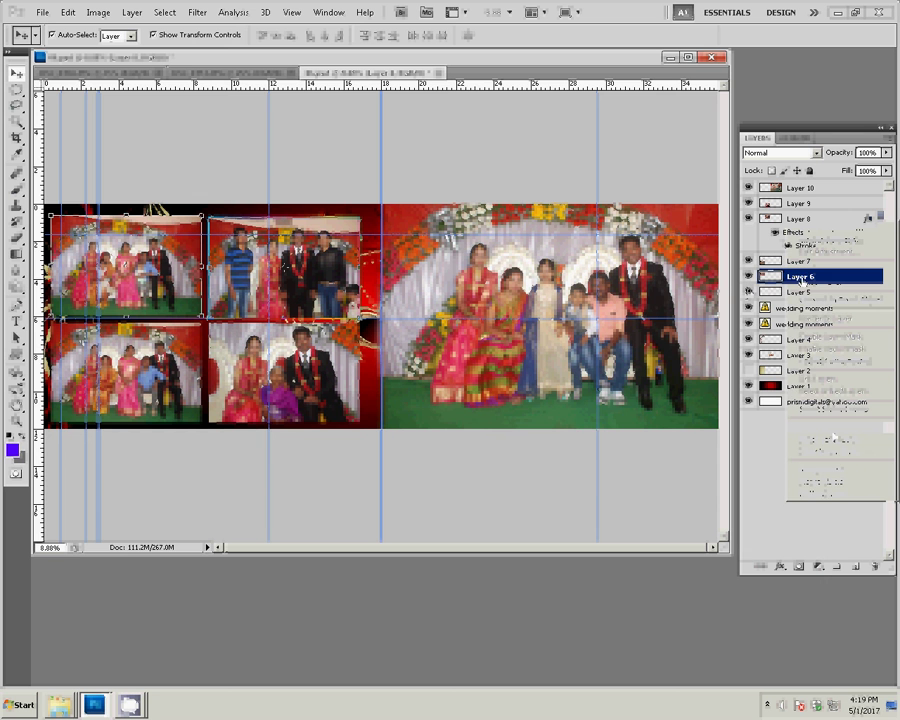
right_click(795, 276)
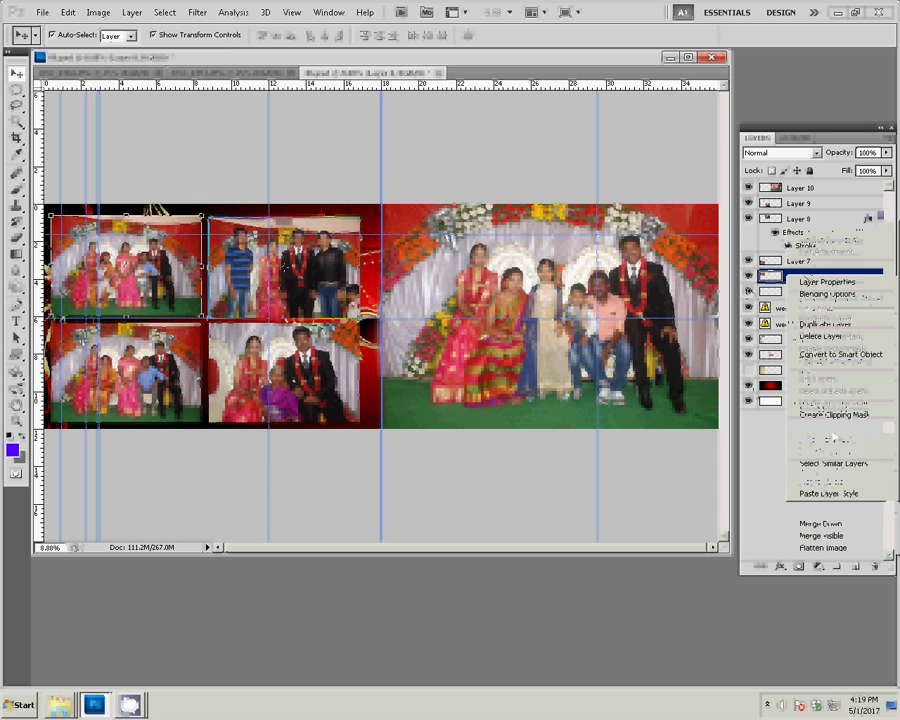
left_click(846, 492)
Step: Paste the same stroke style onto Layer 7 and Layer 9
left_click(127, 390)
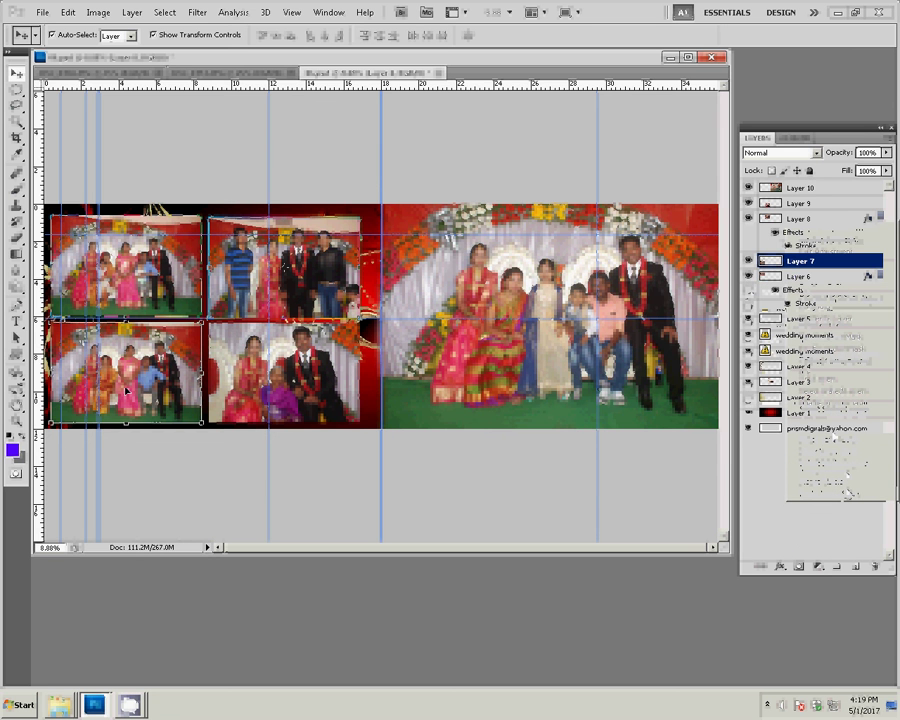
right_click(795, 262)
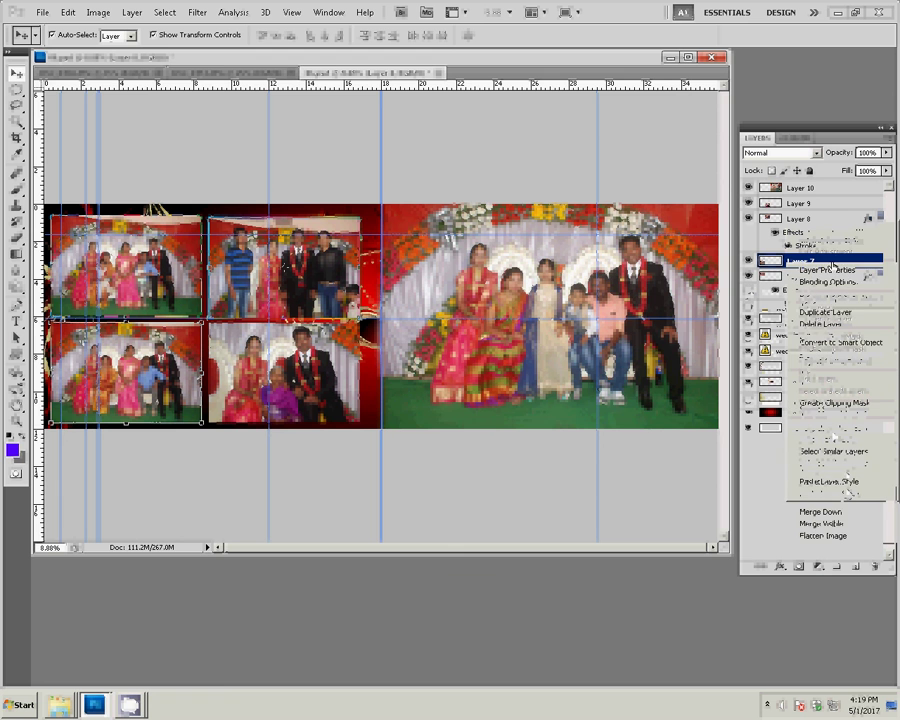
left_click(828, 481)
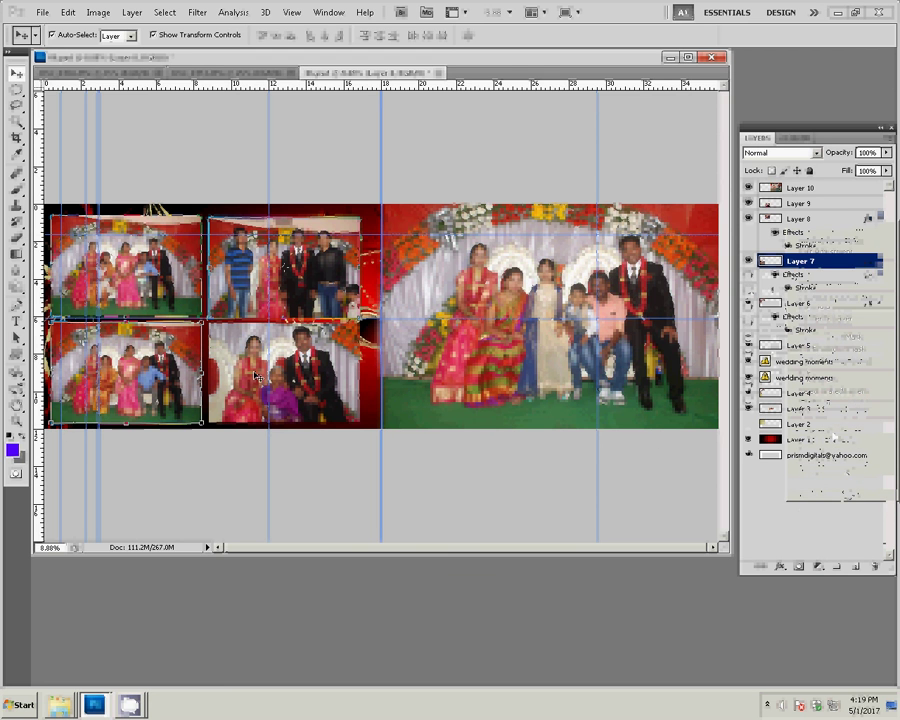
left_click(241, 373)
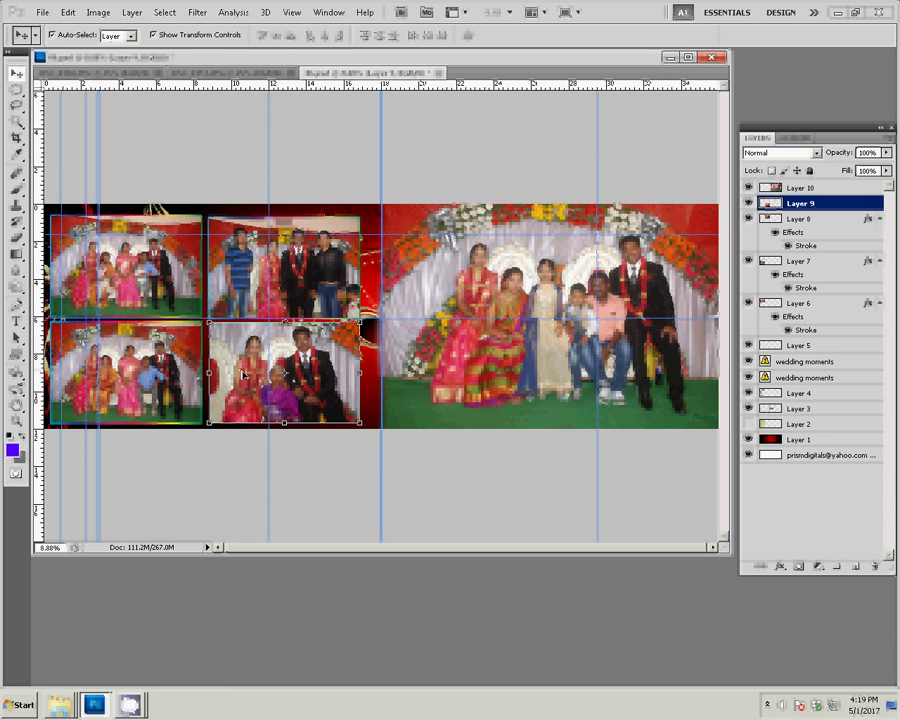
right_click(842, 209)
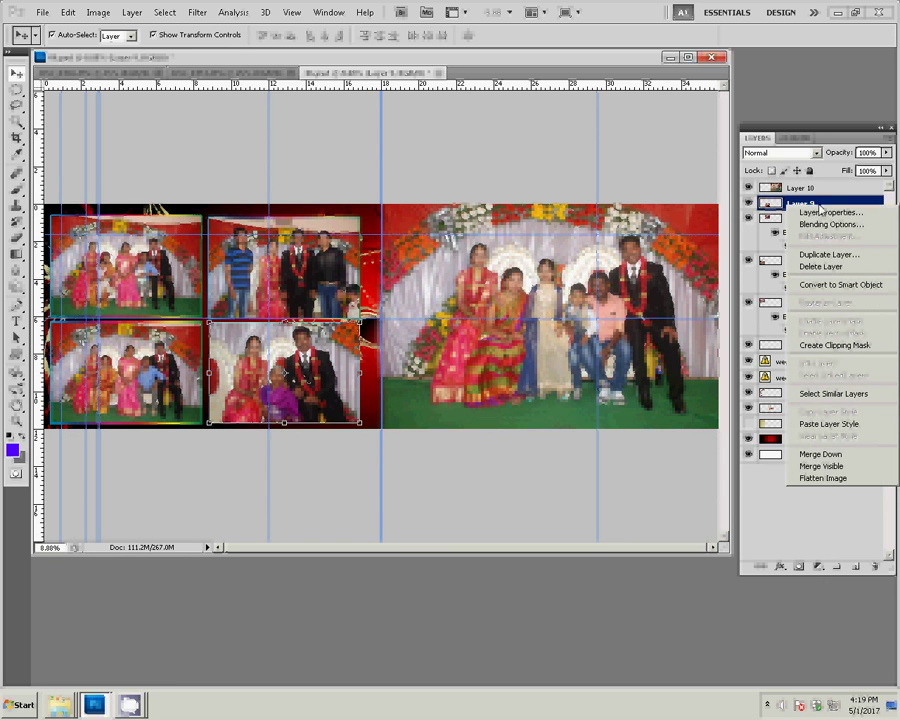
left_click(828, 425)
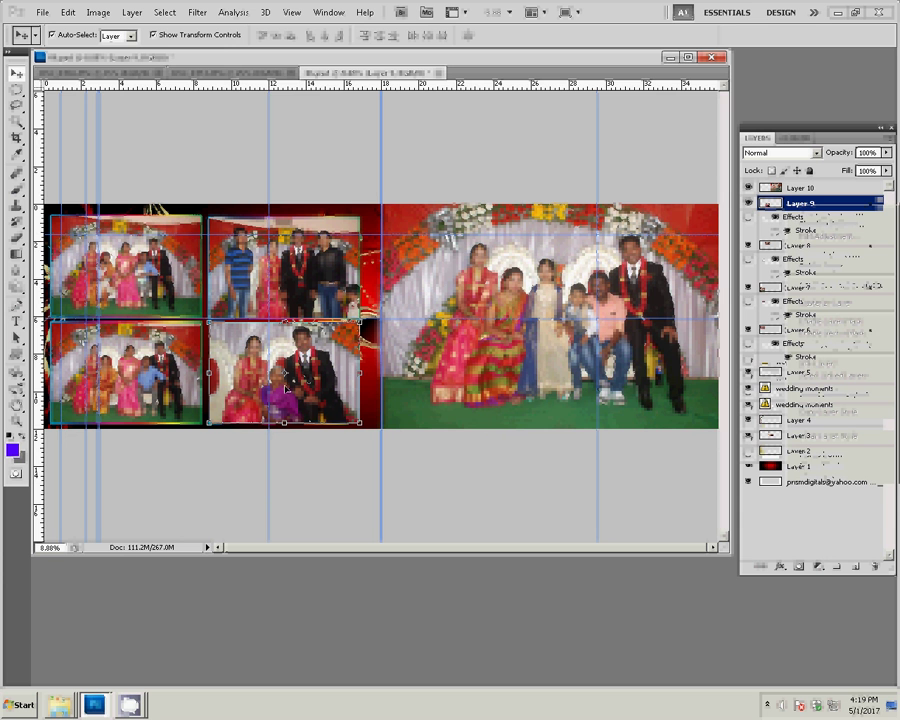
right_click(815, 207)
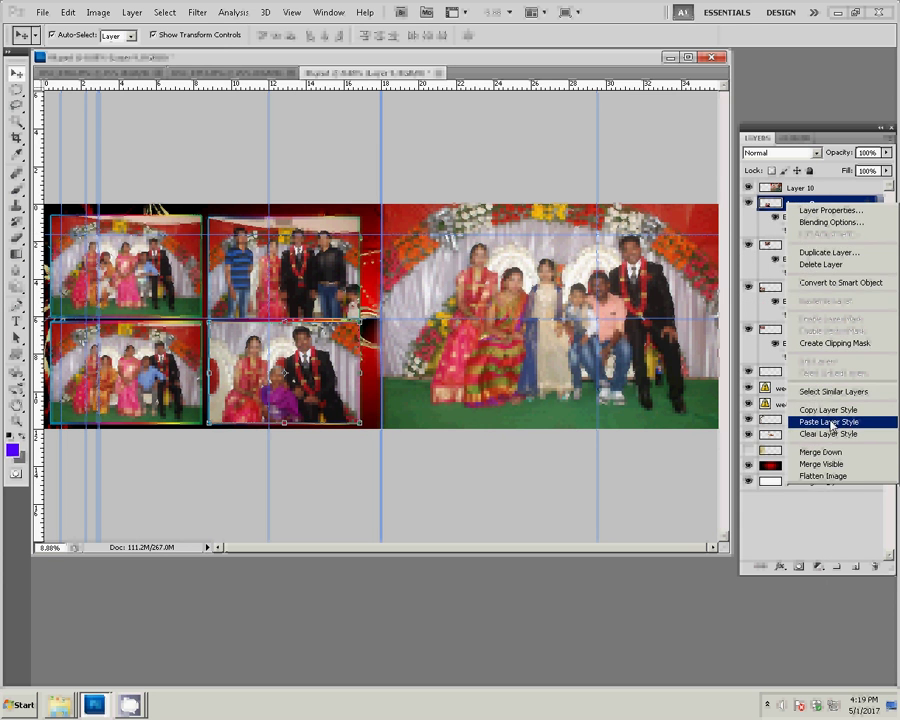
left_click(830, 425)
left_click(461, 281)
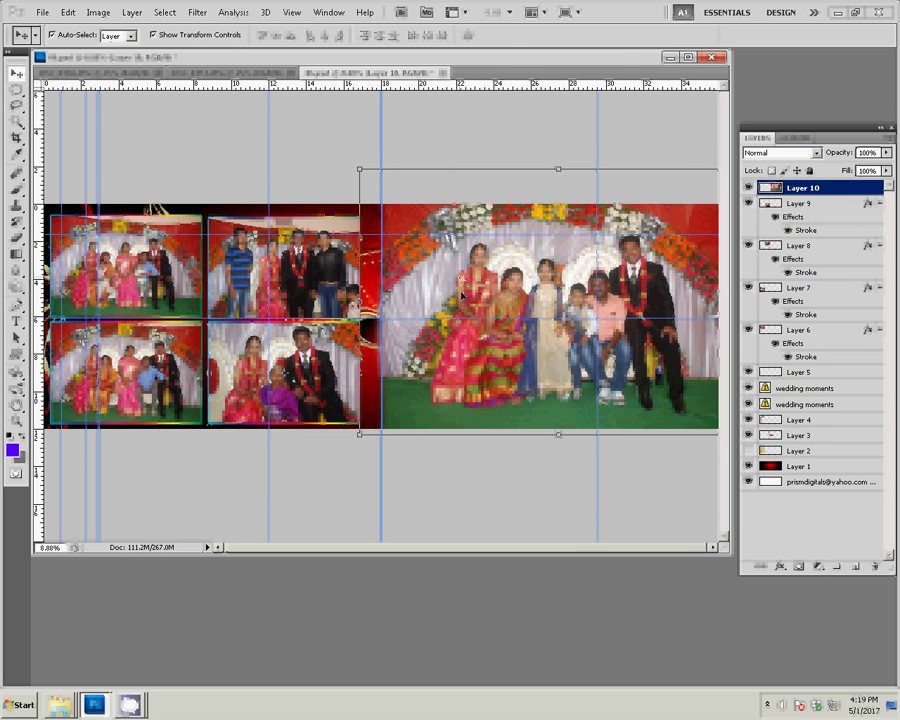
Step: Float the DSC_0451 photo into its own window and fit the album spread on screen
key("z")
left_click(381, 354, "alt")
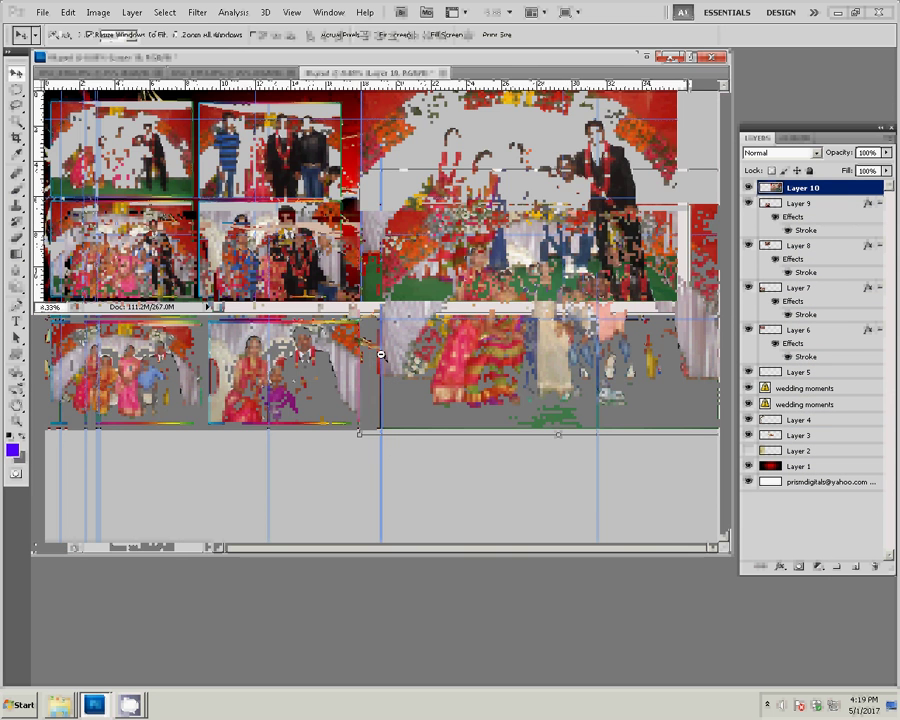
left_click(228, 73)
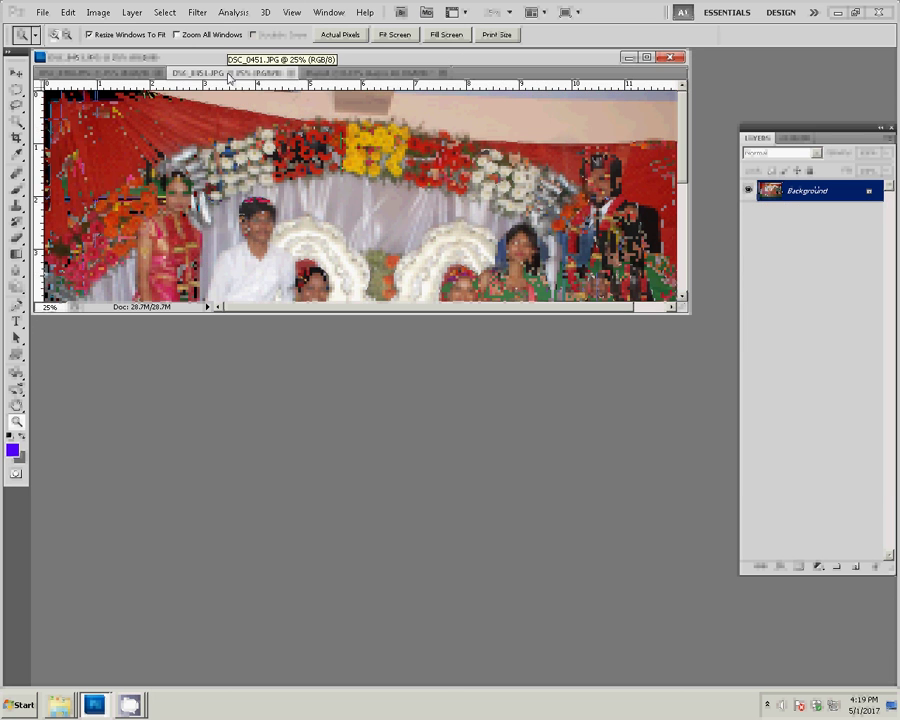
mouse_move(228, 76)
left_mouse_down()
mouse_move(112, 341)
mouse_move(122, 84)
mouse_move(338, 672)
left_mouse_up()
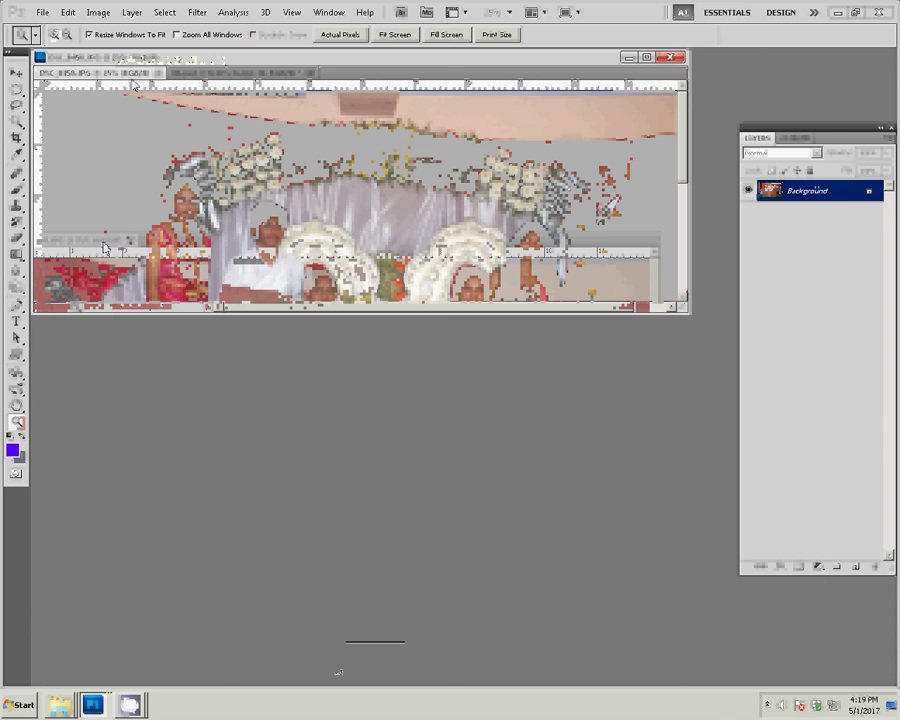
left_click_drag(338, 672, 130, 78)
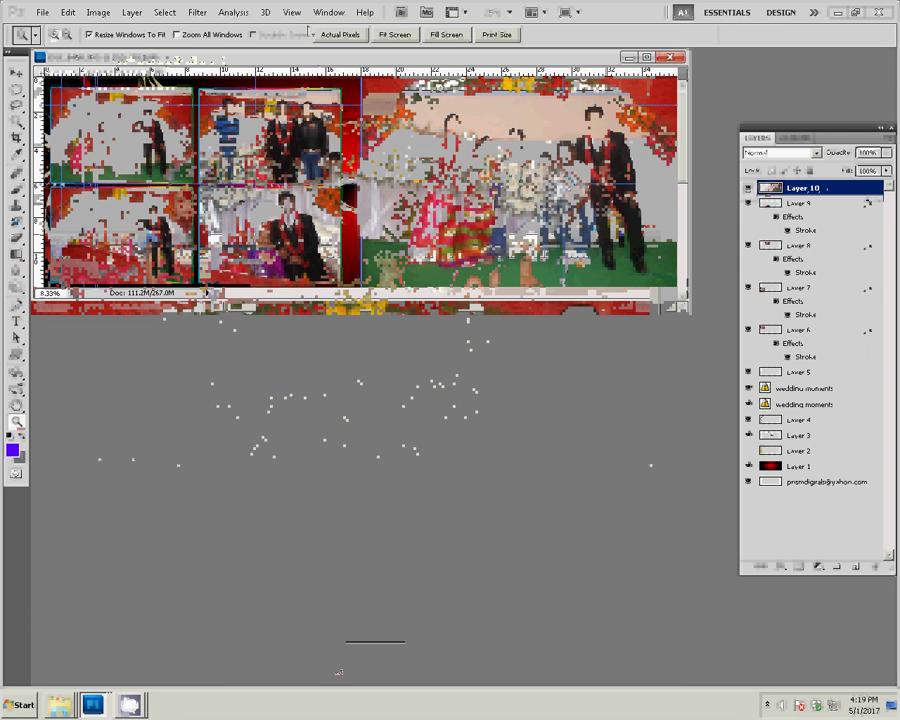
right_click(428, 182)
left_click(440, 184)
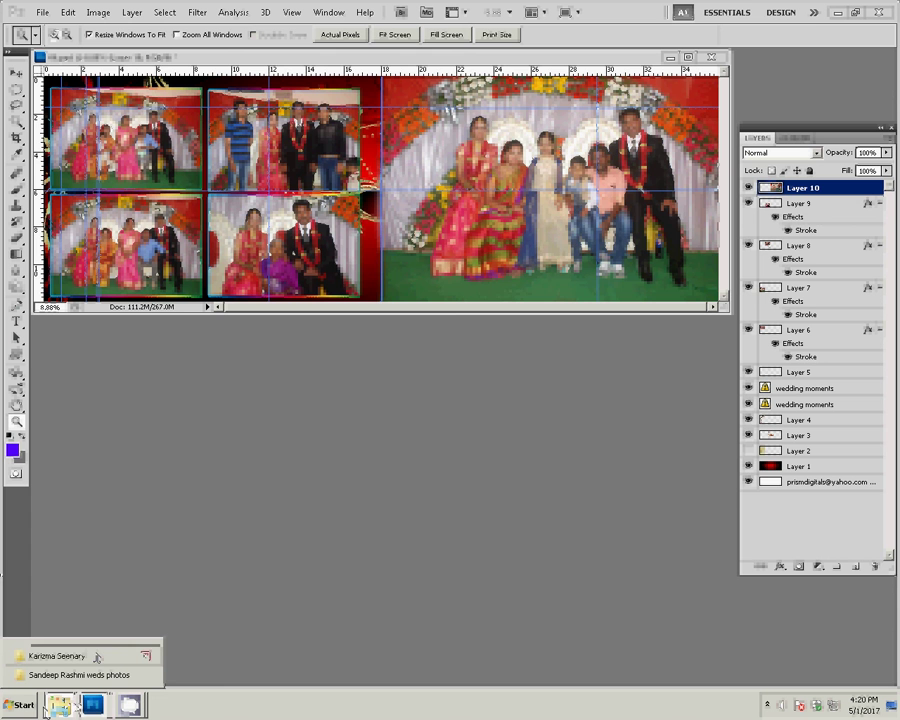
Step: Browse the wedding photos folder and its sss d subfolder, then select the DSC_0181 portrait
left_click(52, 657)
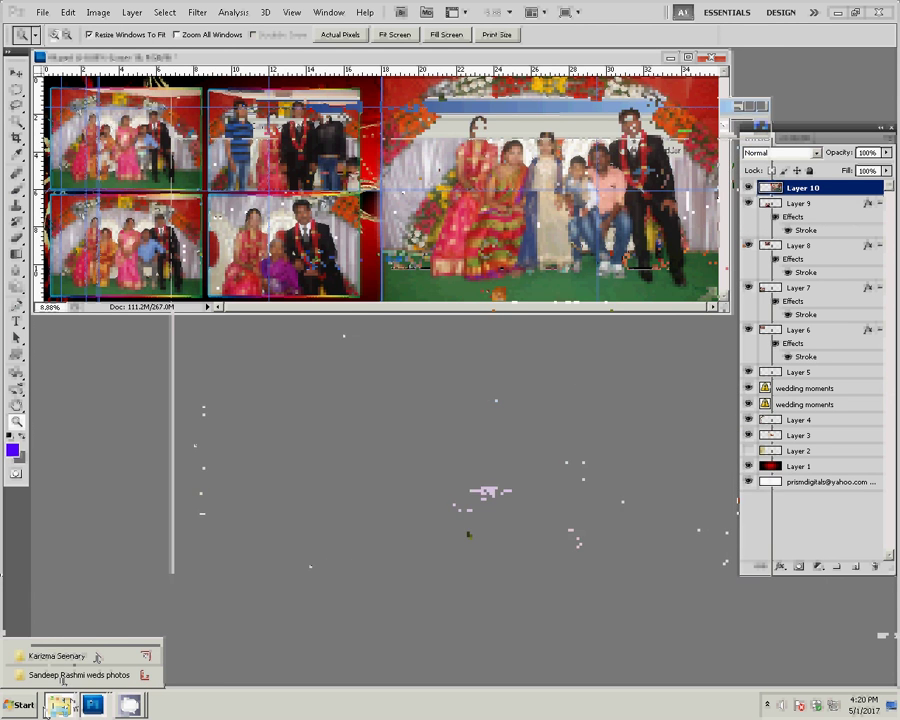
left_click(60, 675)
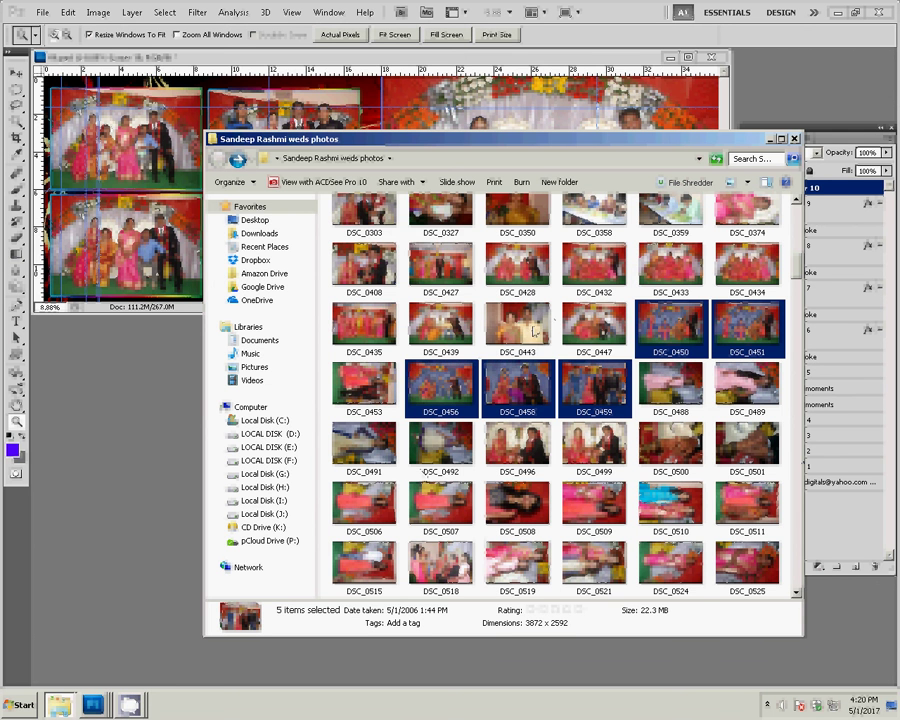
scroll(533, 334, "up", 2)
scroll(533, 334, "up", 5)
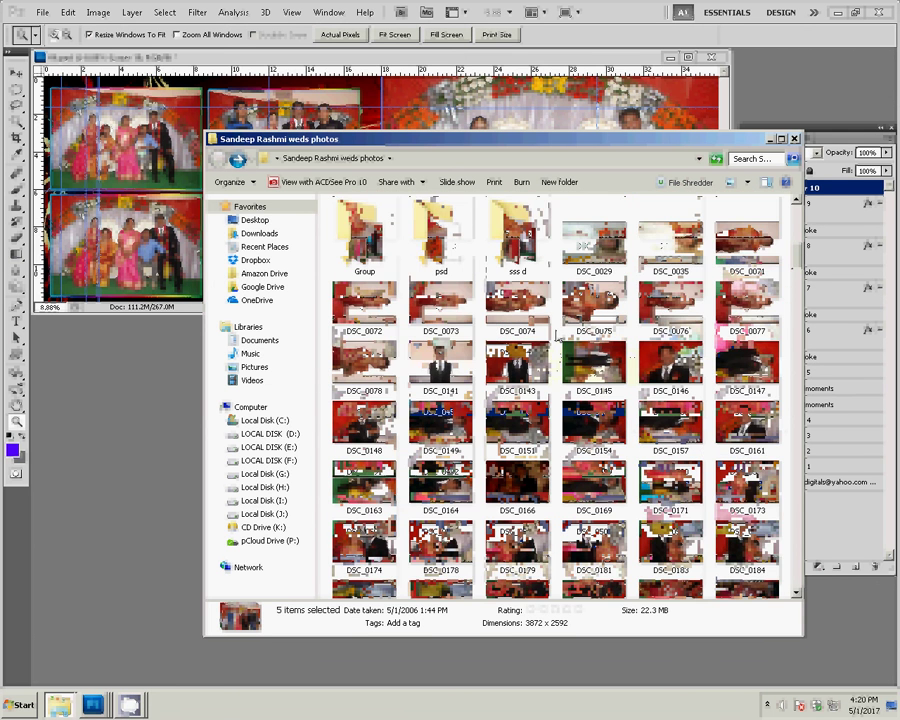
left_click(536, 234)
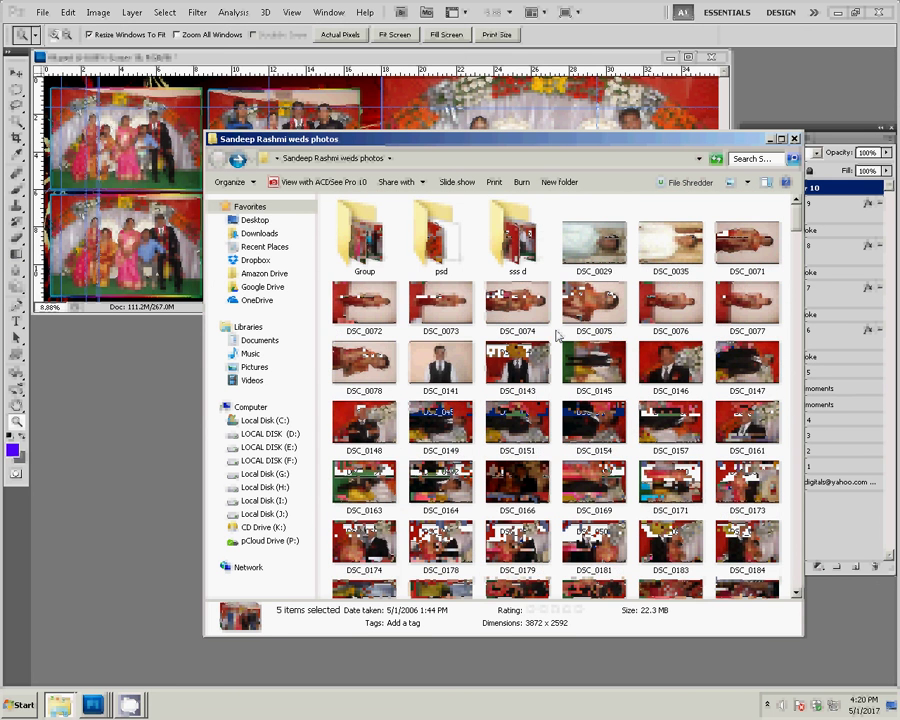
double_click(536, 234)
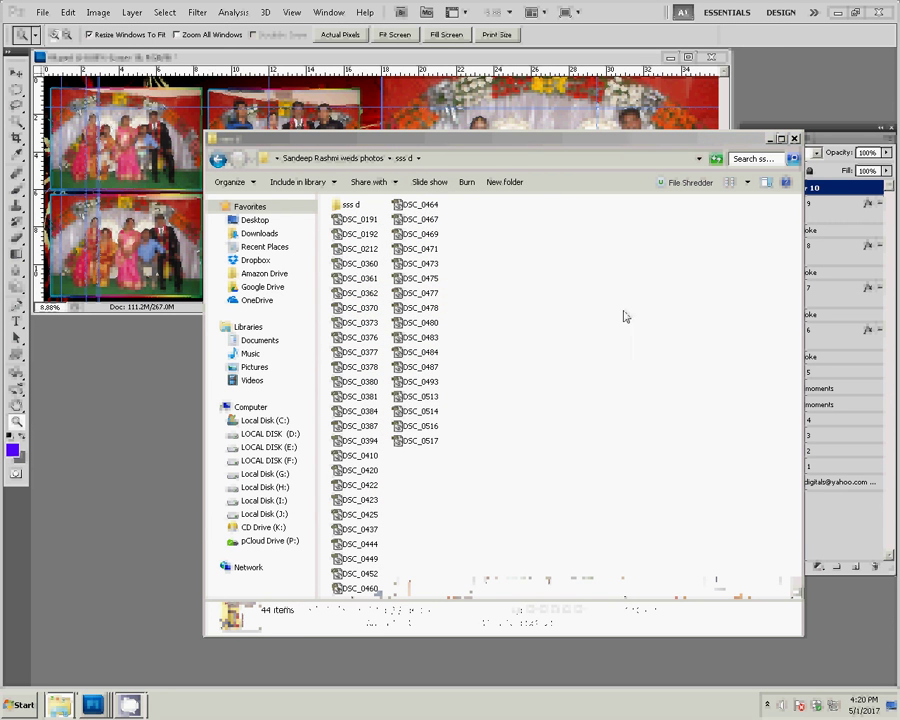
left_click(219, 162)
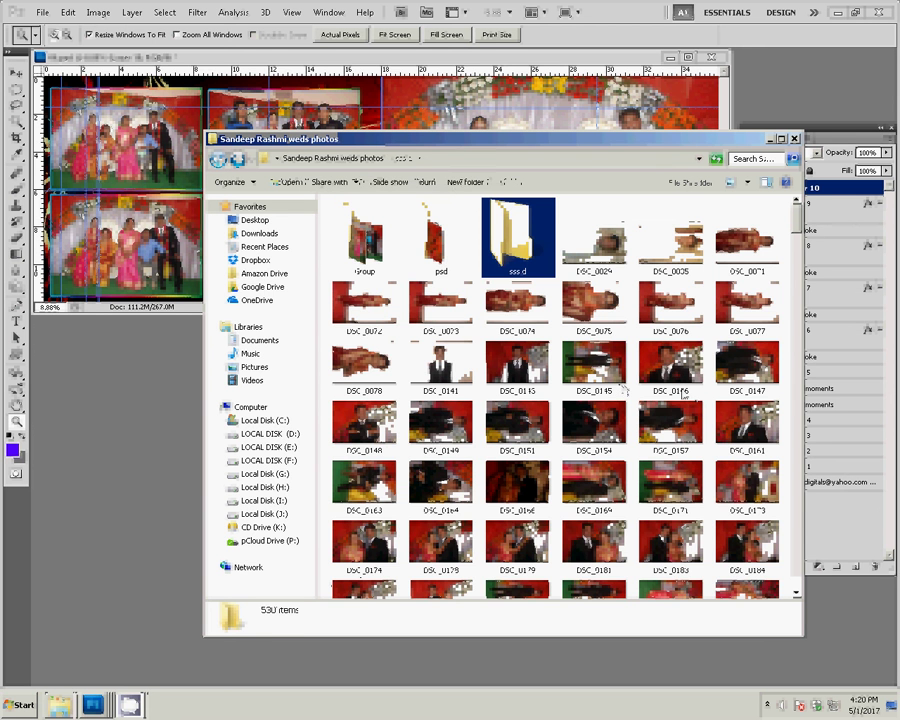
scroll(624, 388, "down", 3)
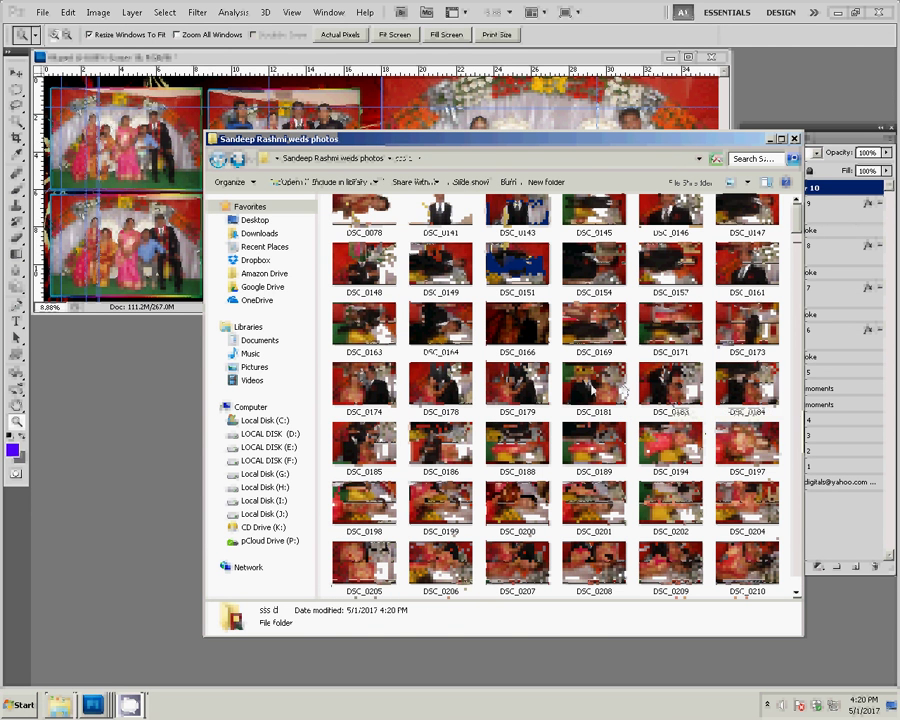
left_click(595, 385)
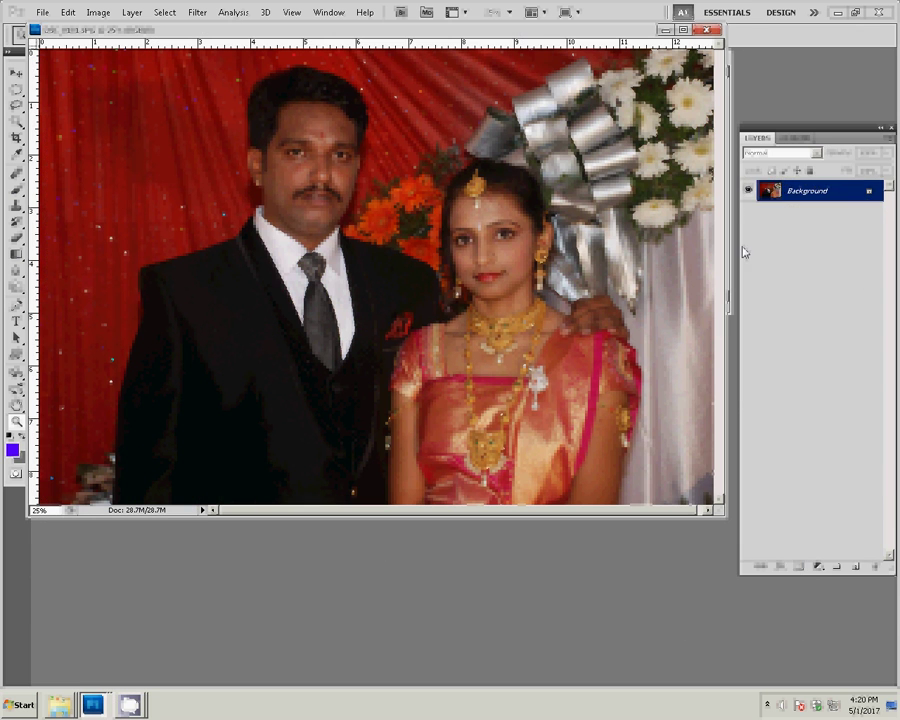
Step: Resize the DSC_0181 portrait to 6 inches wide in Image Size
left_click(803, 137)
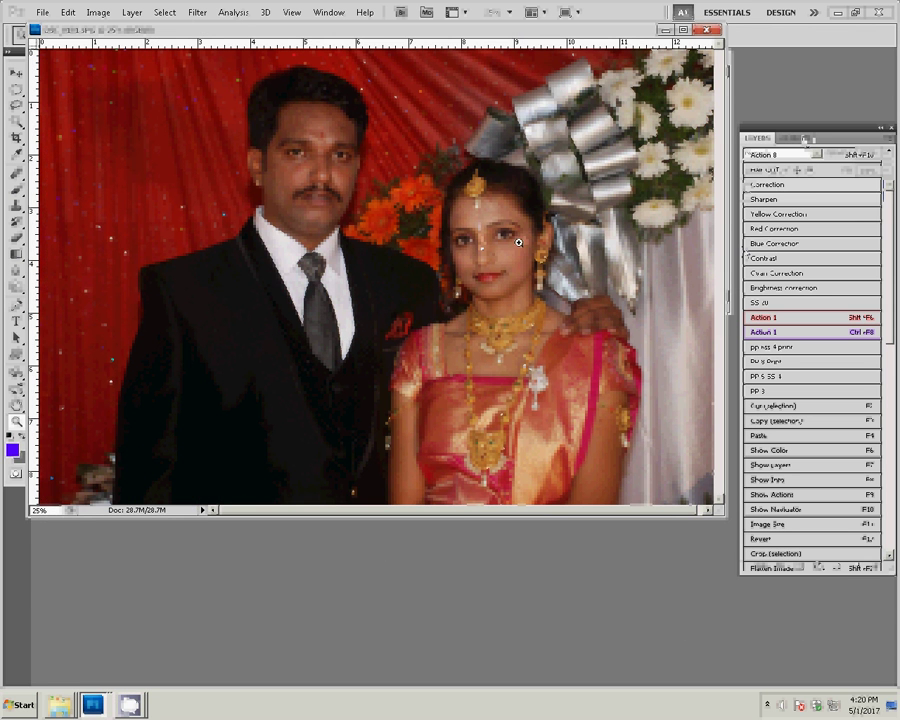
key("F11")
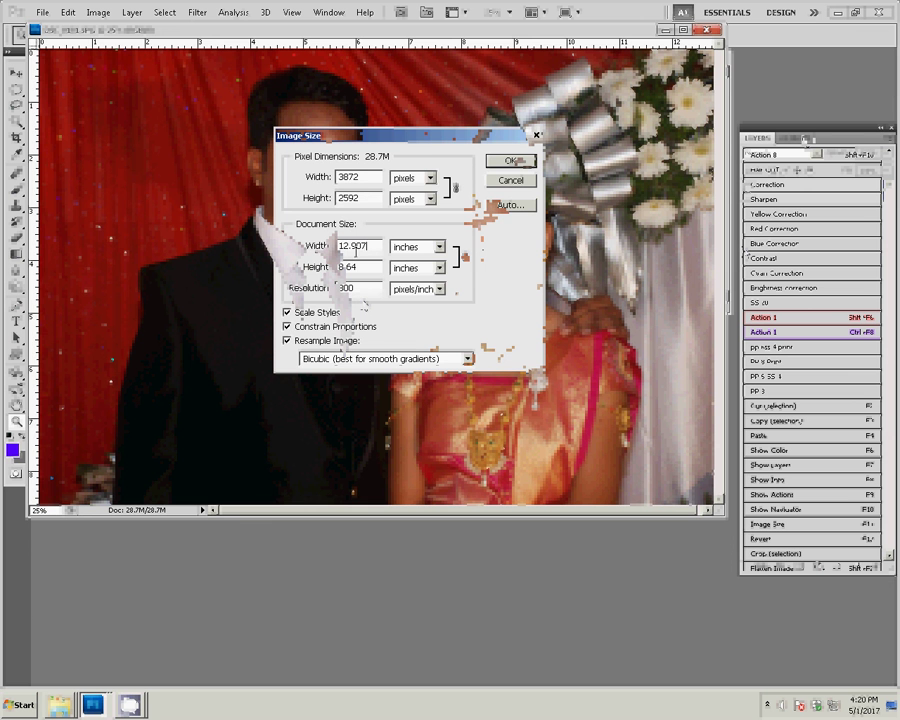
type("6")
left_click(515, 163)
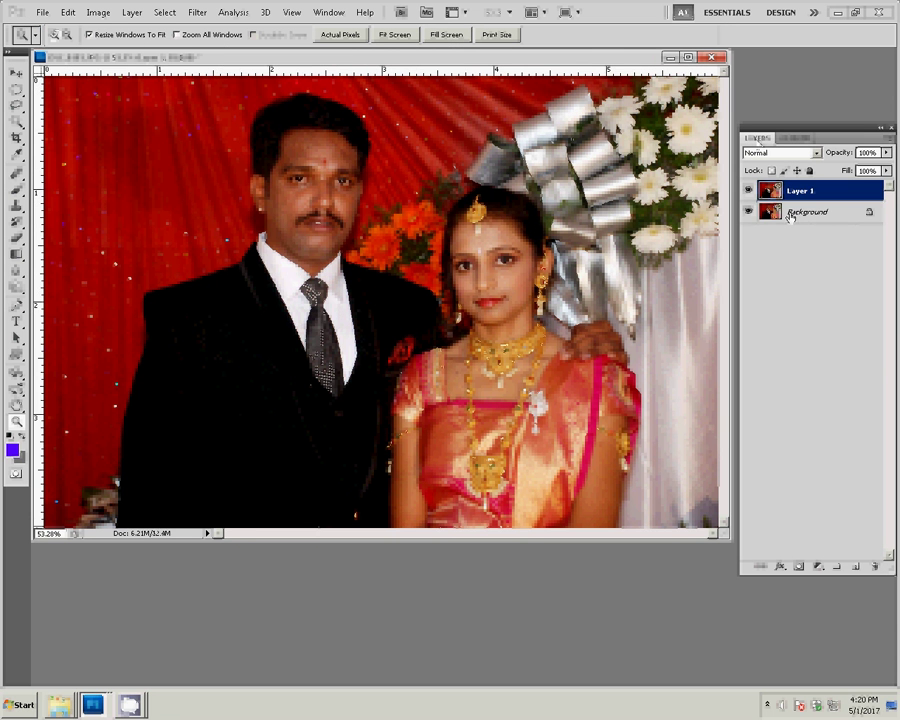
Step: Apply Filter > Magic > Magic Pro to the Background layer with graininess 88
left_click(793, 218)
left_click(197, 12)
mouse_move(215, 315)
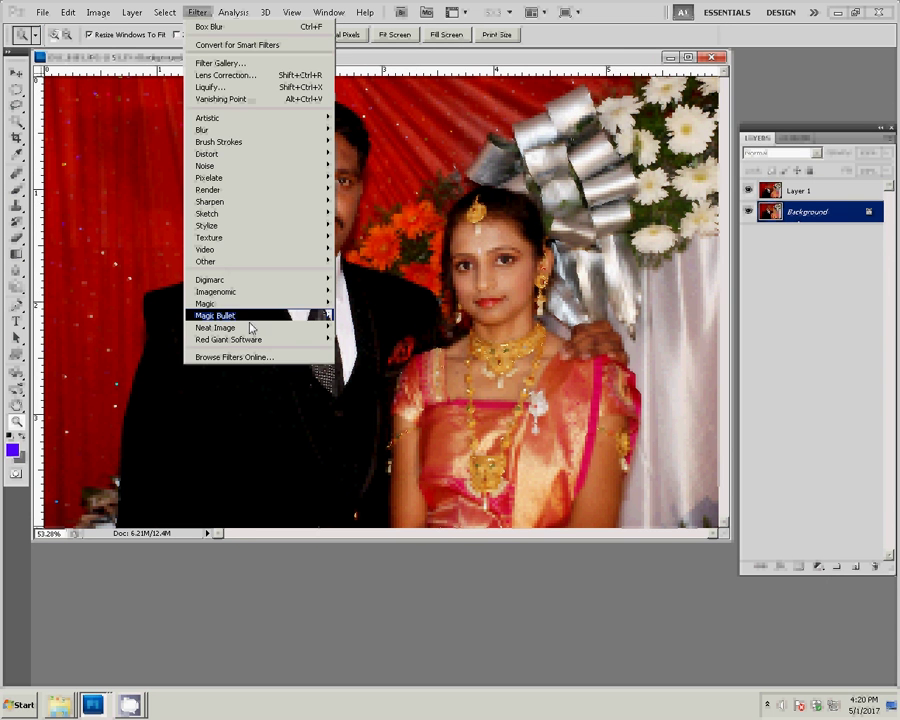
left_click(400, 308)
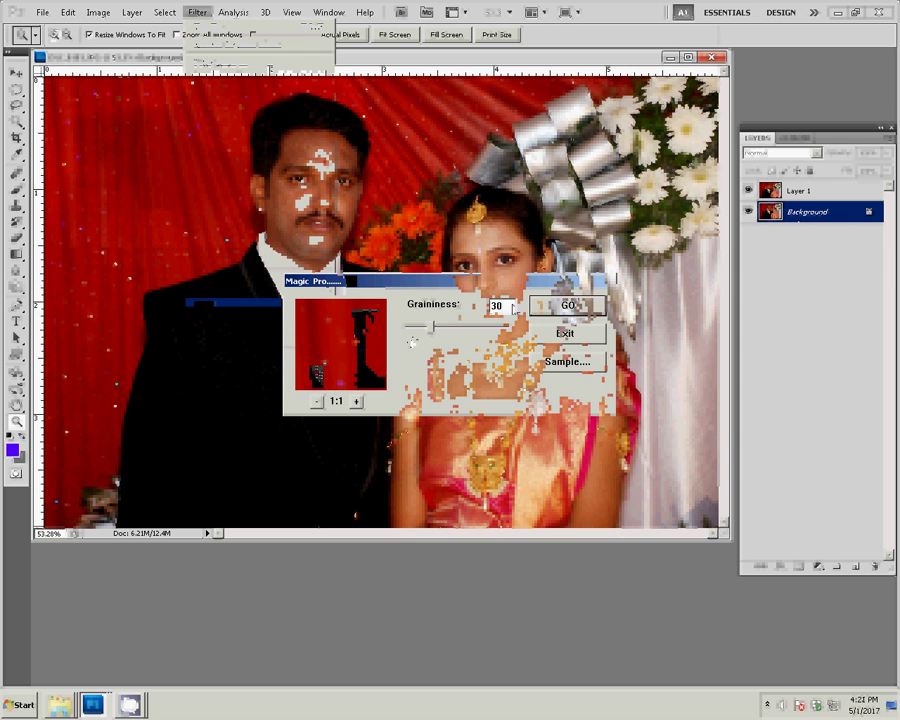
type("88")
left_click(568, 307)
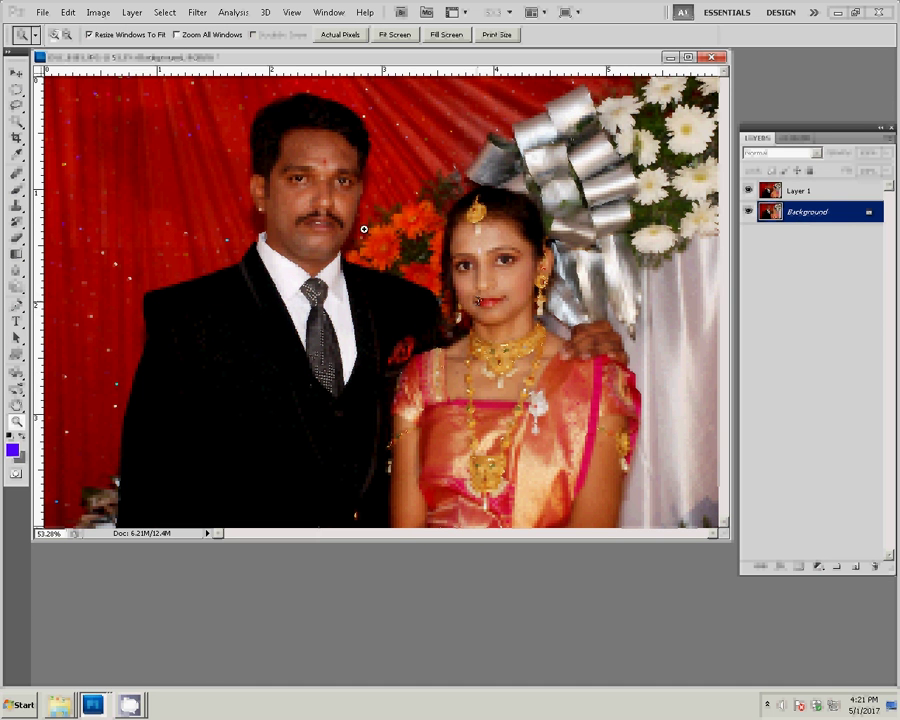
Step: Zoom to 200% on Layer 1's faces and set the Eraser to 66% opacity, 35 px
left_click(805, 191)
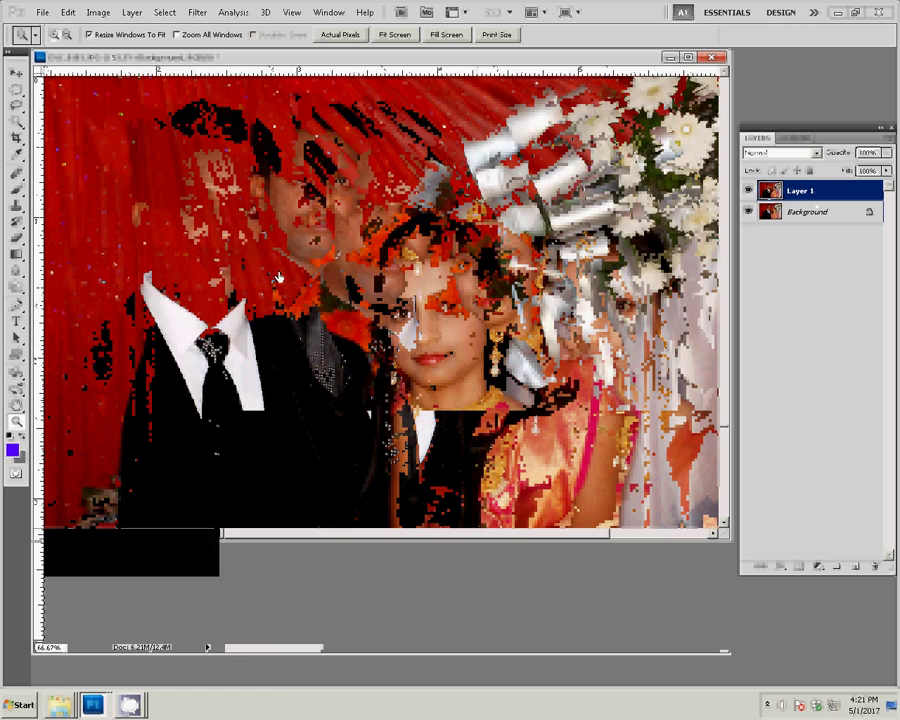
left_click(449, 315)
left_click(449, 315)
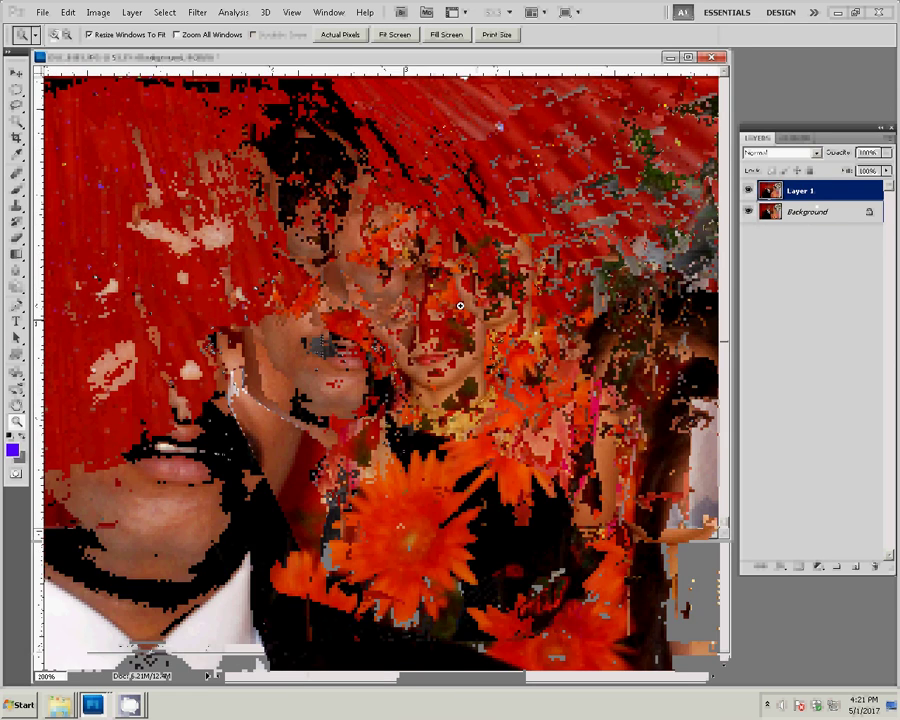
key("e")
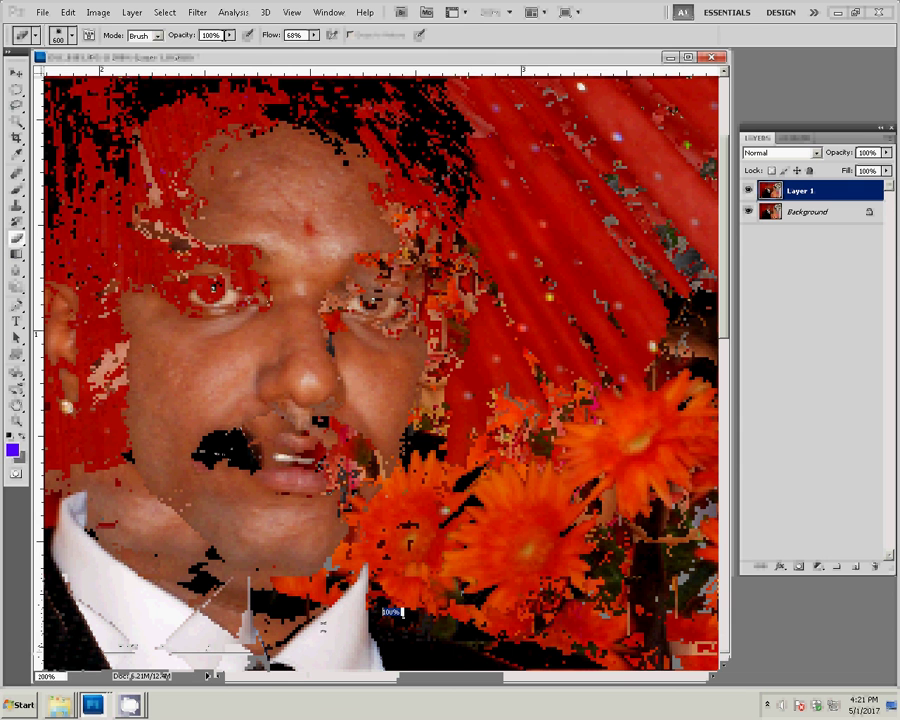
key("Return")
type("66")
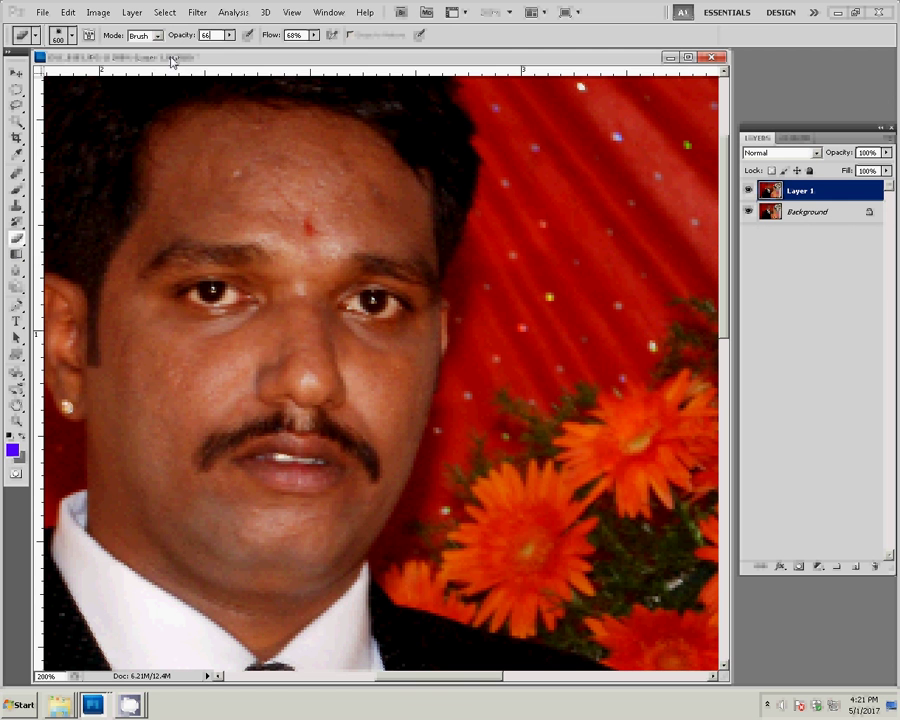
key("Return")
key("bracketleft")
key("bracketleft")
key("bracketleft")
left_click_drag(85, 358, 143, 250)
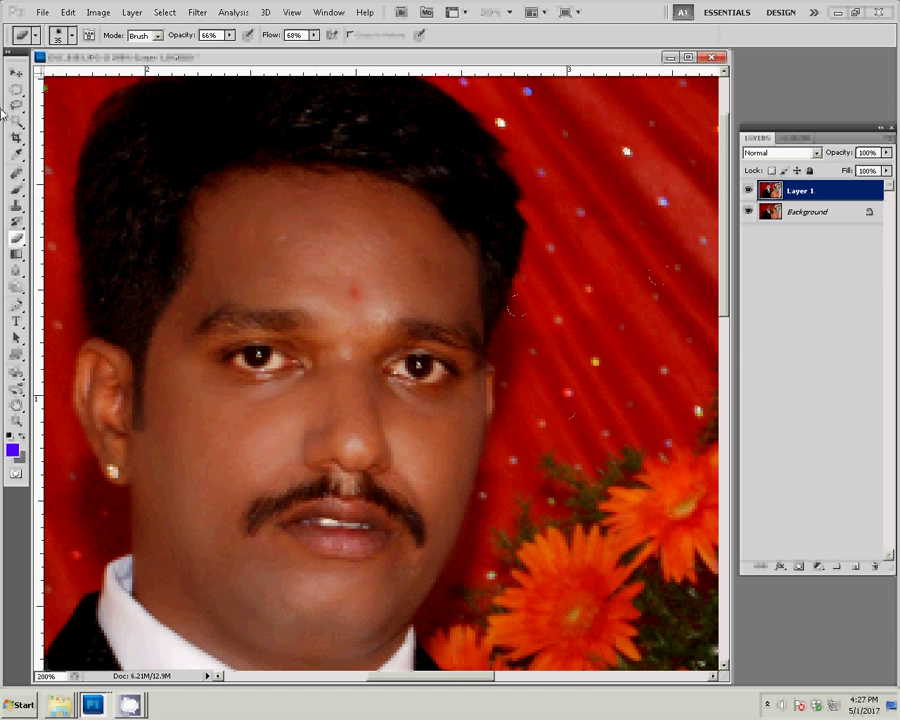
Step: Pan the view to centre the bride's face
left_click_drag(400, 140, 242, 289)
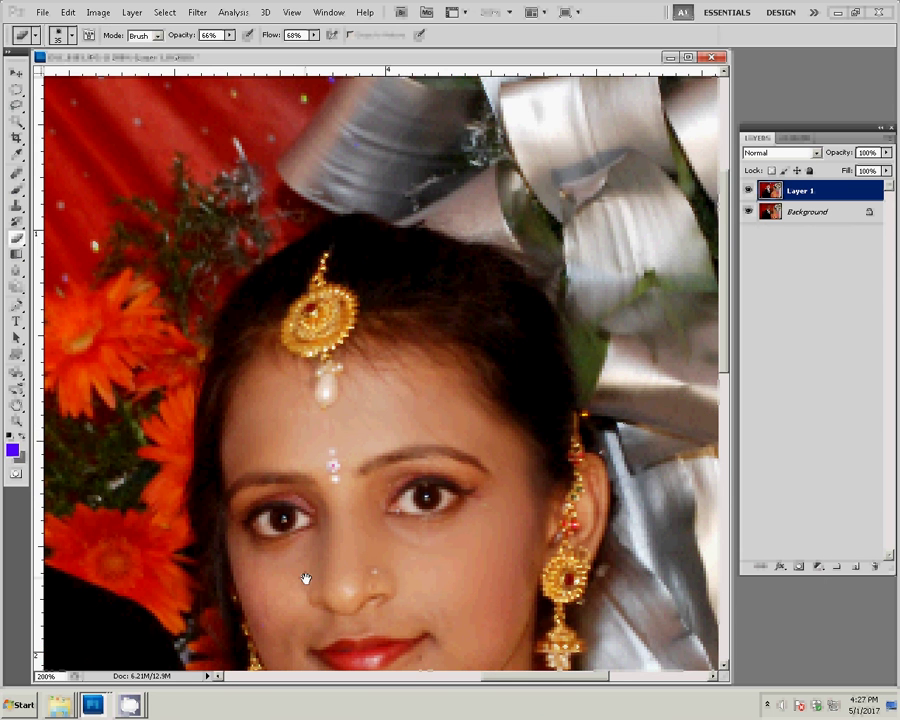
left_click_drag(306, 578, 306, 398)
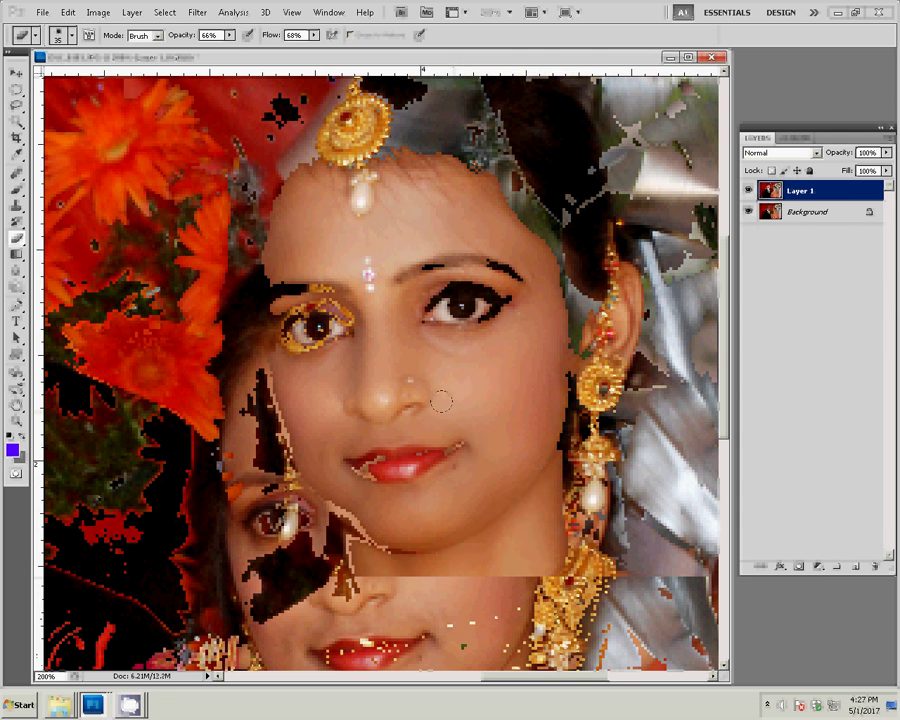
Step: Fit the couple portrait on screen and flatten it into one Background layer
key("z")
right_click(477, 447)
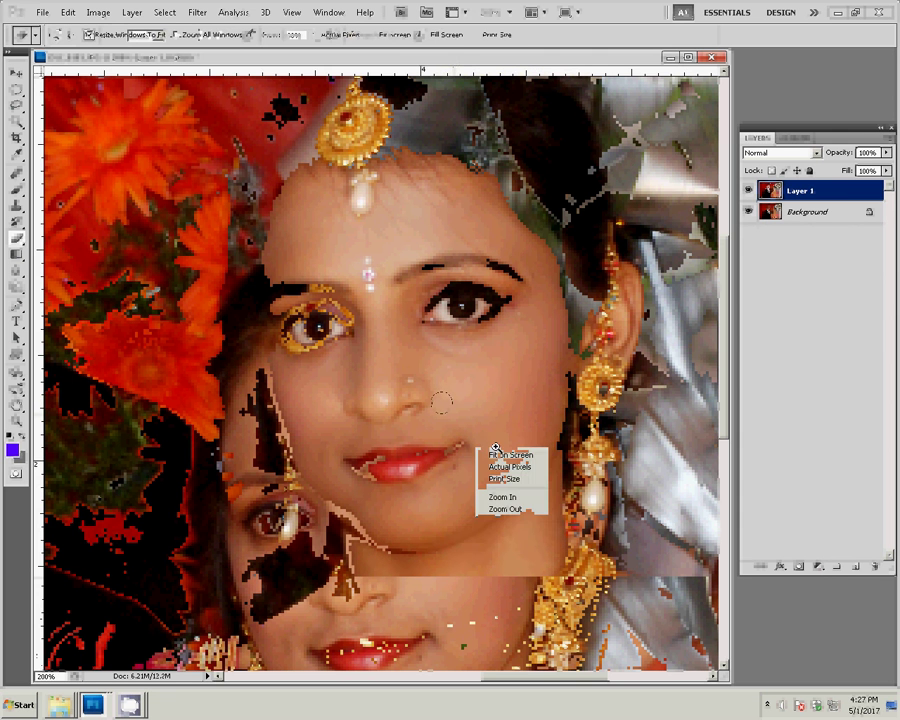
left_click(495, 454)
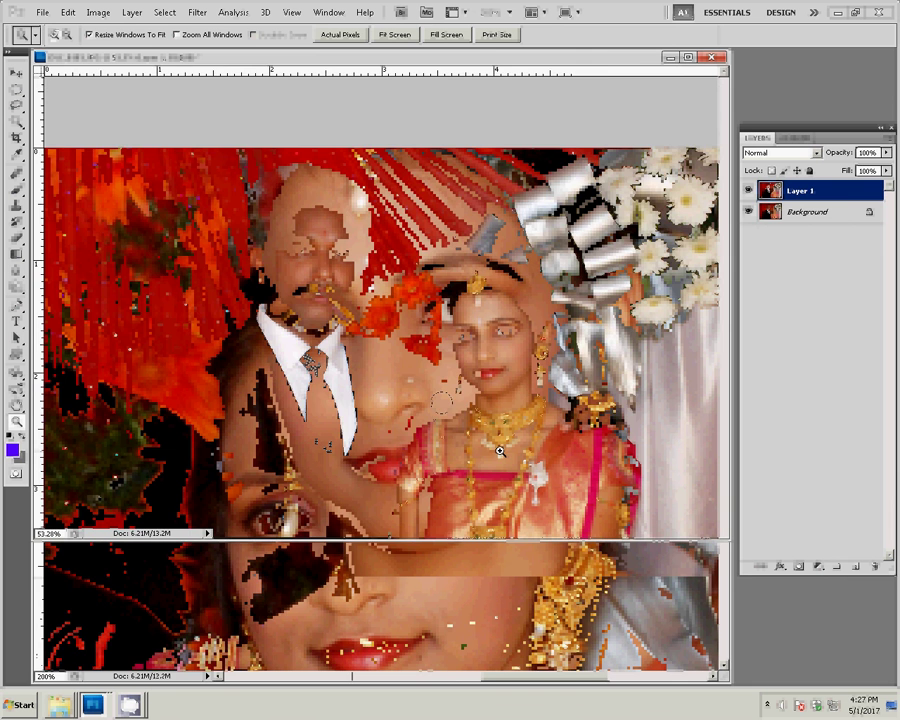
key("ctrl+e")
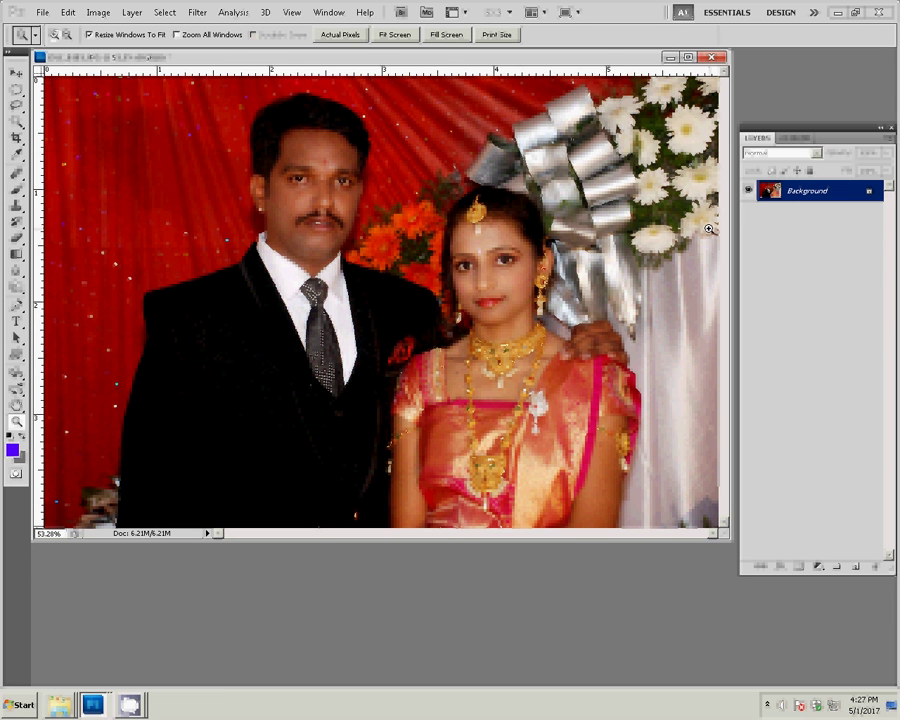
Step: Run the Correction action on the couple portrait and zoom out to view it whole
key("F9")
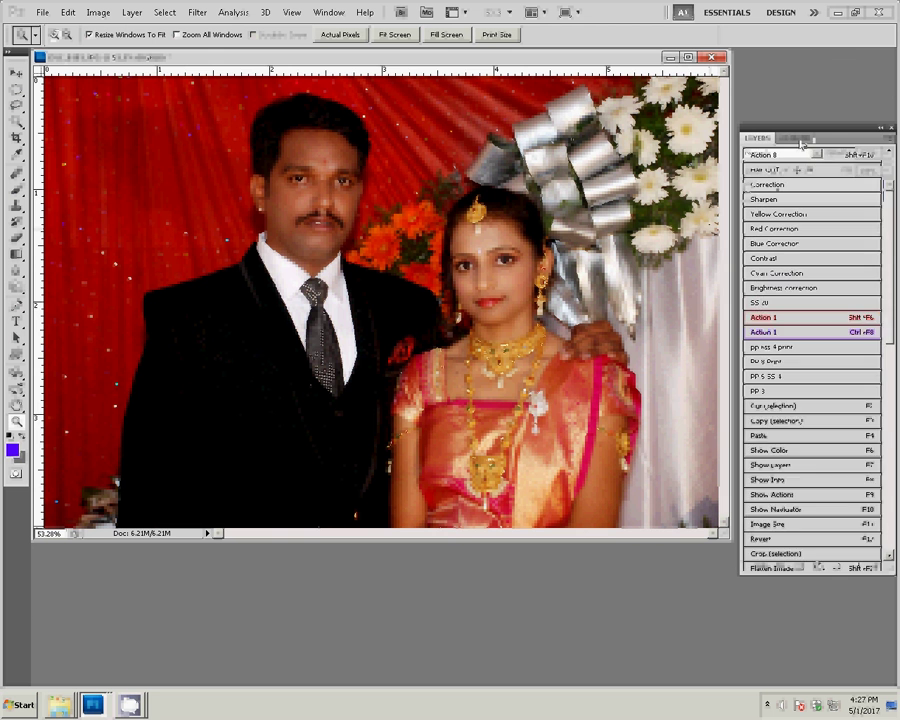
left_click(785, 186)
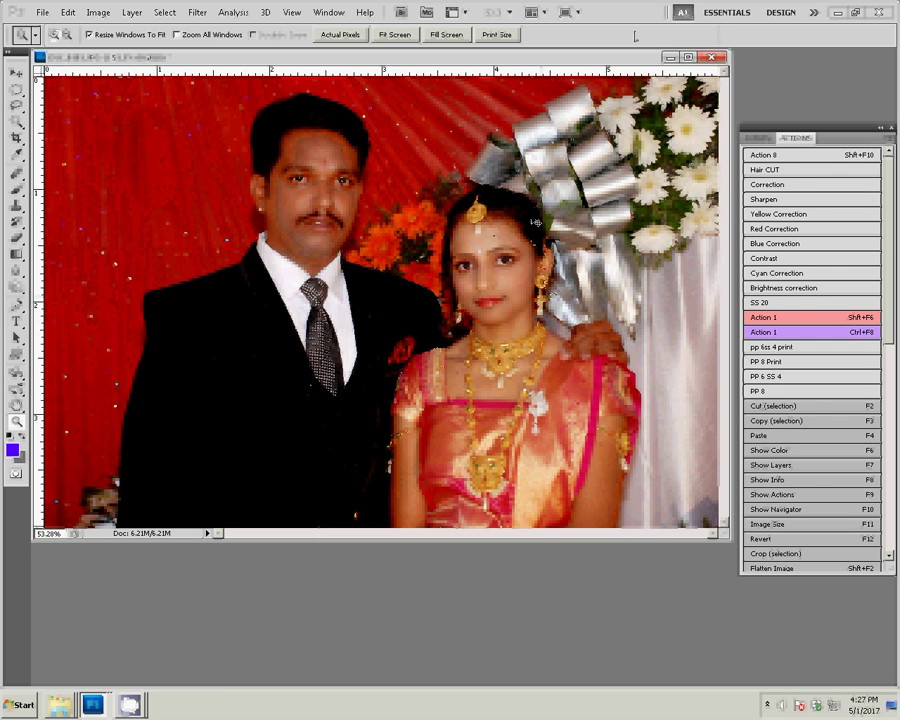
key("m")
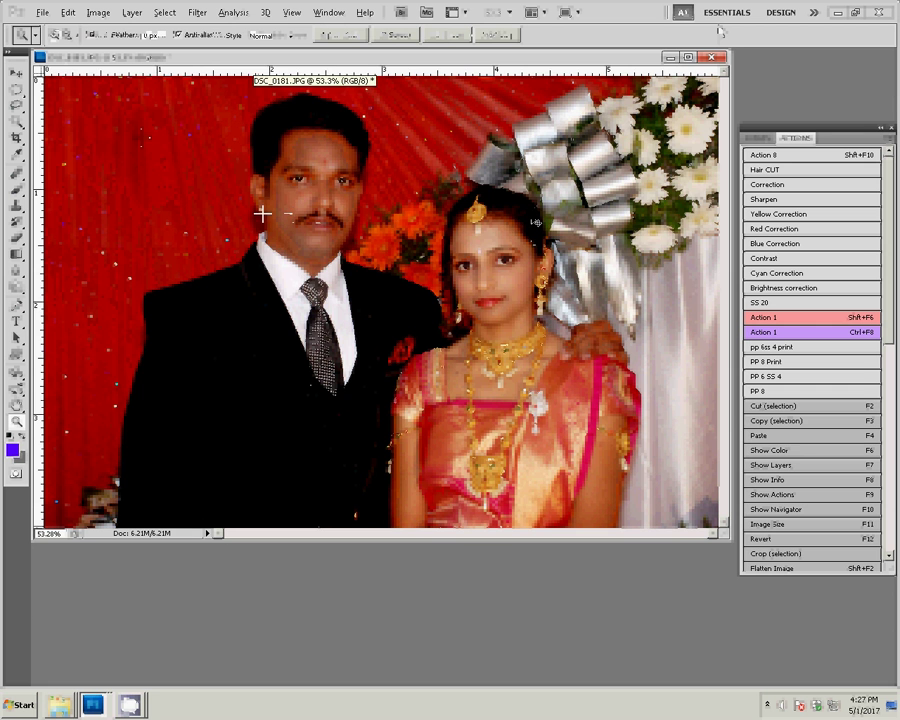
key("ctrl+minus")
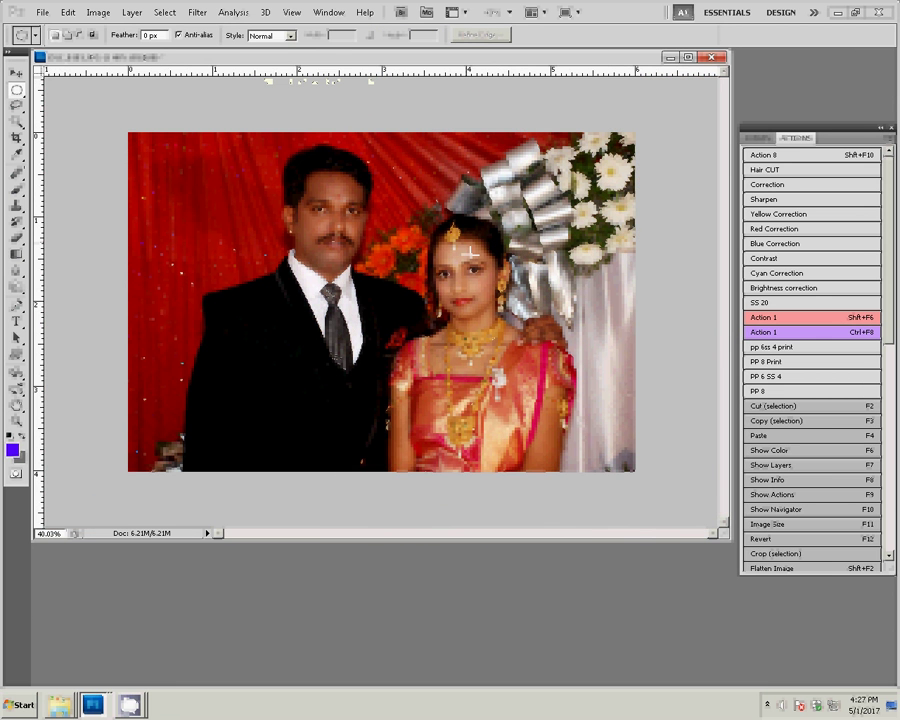
Step: Cut a rectangular selection around the couple out of DSC_0181, then close the photo
right_click(17, 90)
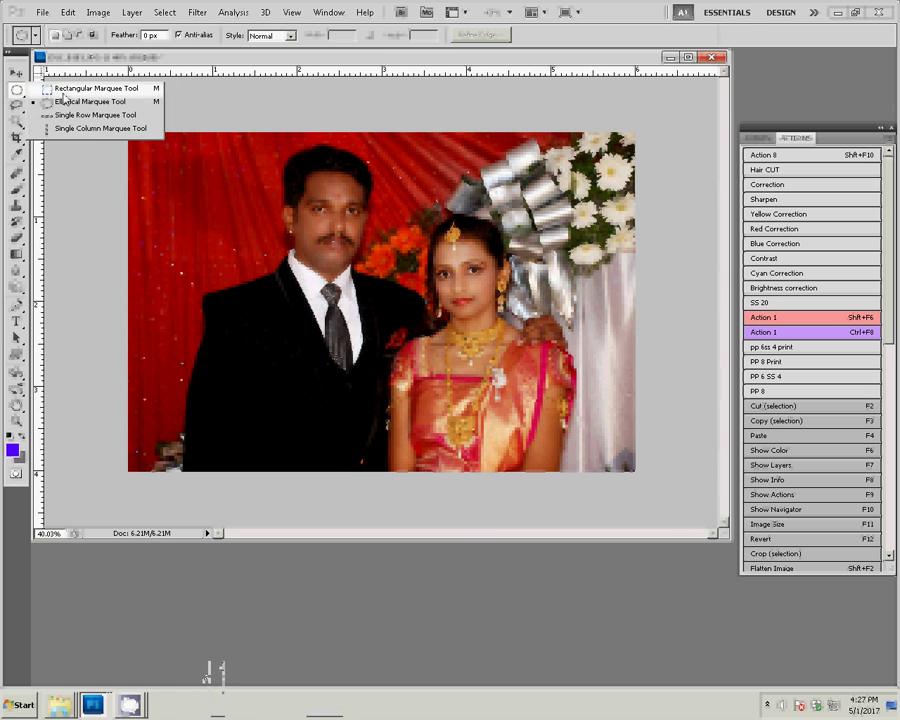
left_click(70, 89)
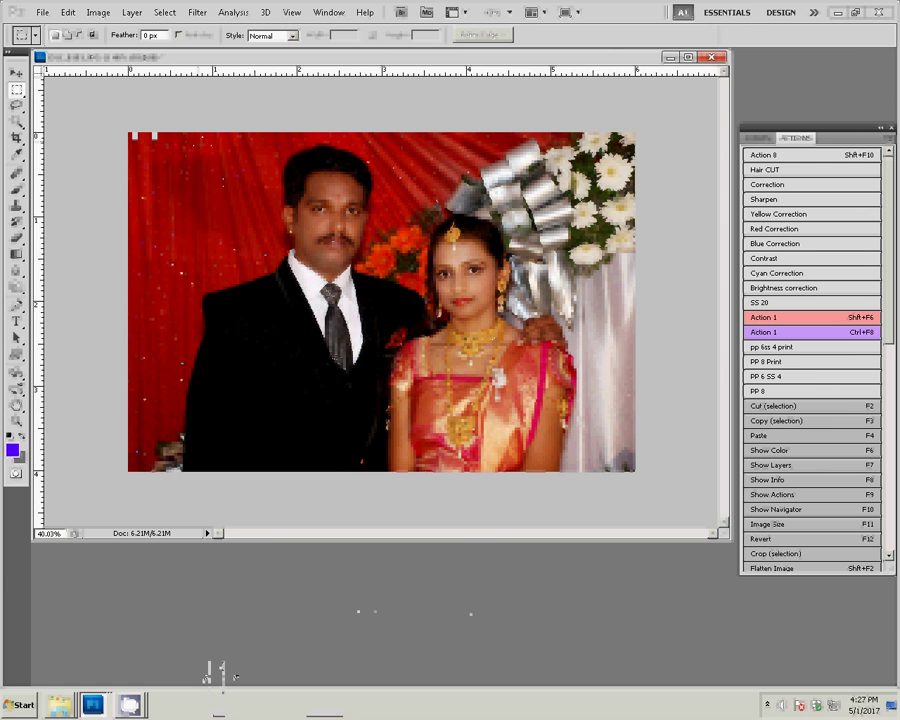
left_click_drag(185, 132, 585, 470)
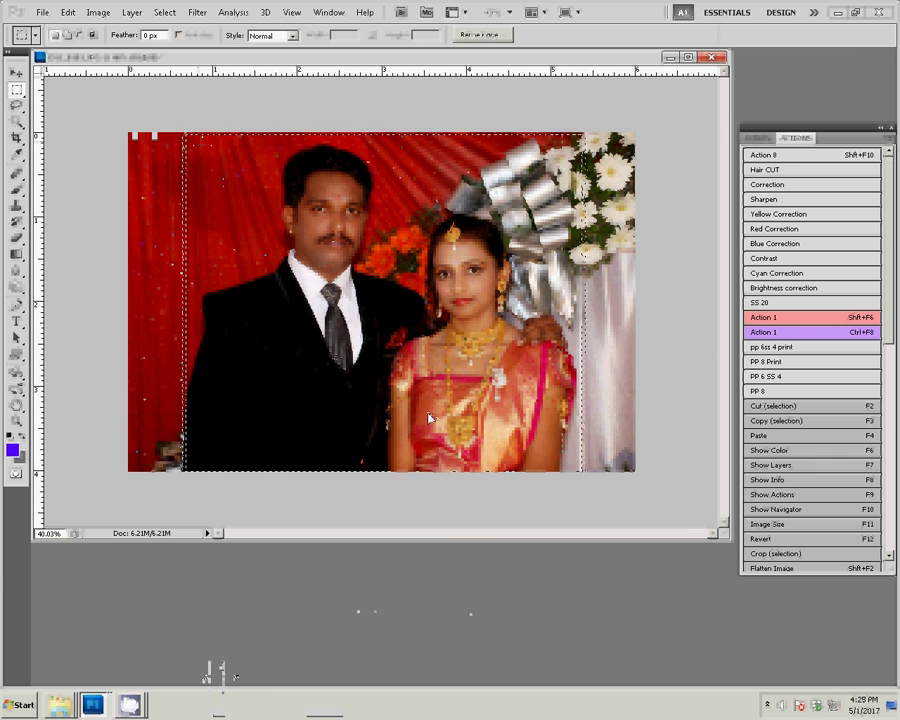
key("Delete")
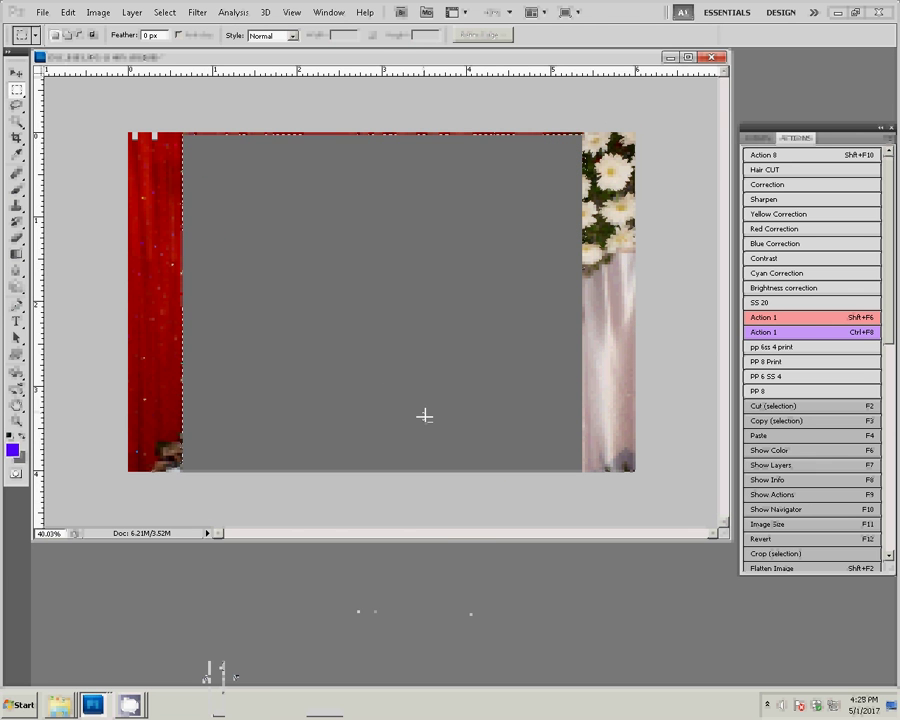
key("ctrl+w")
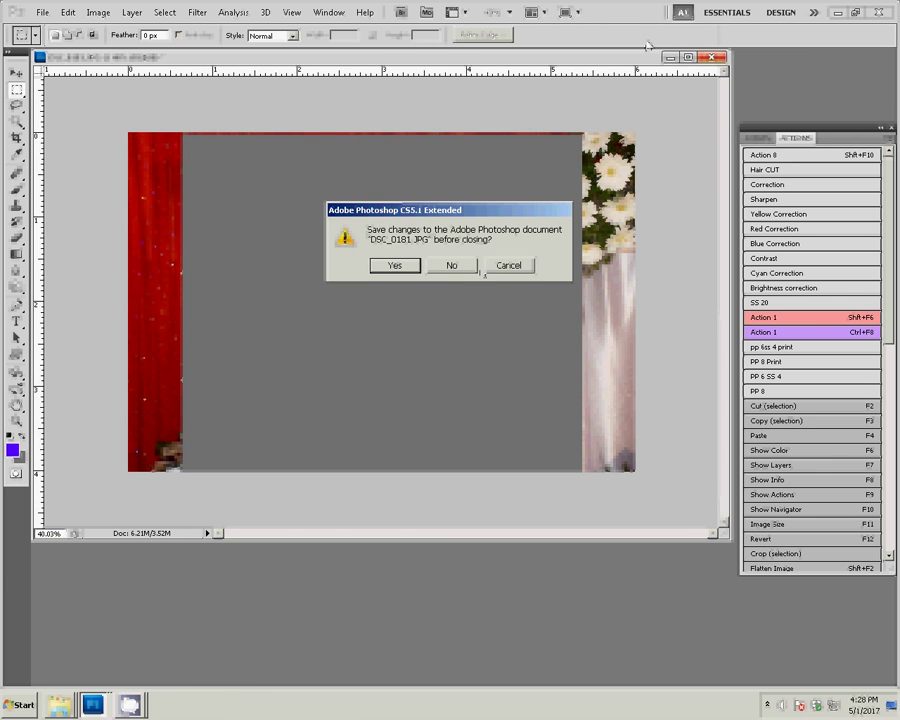
Step: Discard DSC_0181's changes and move the couple cut-out to the large photo's top-left
key("n")
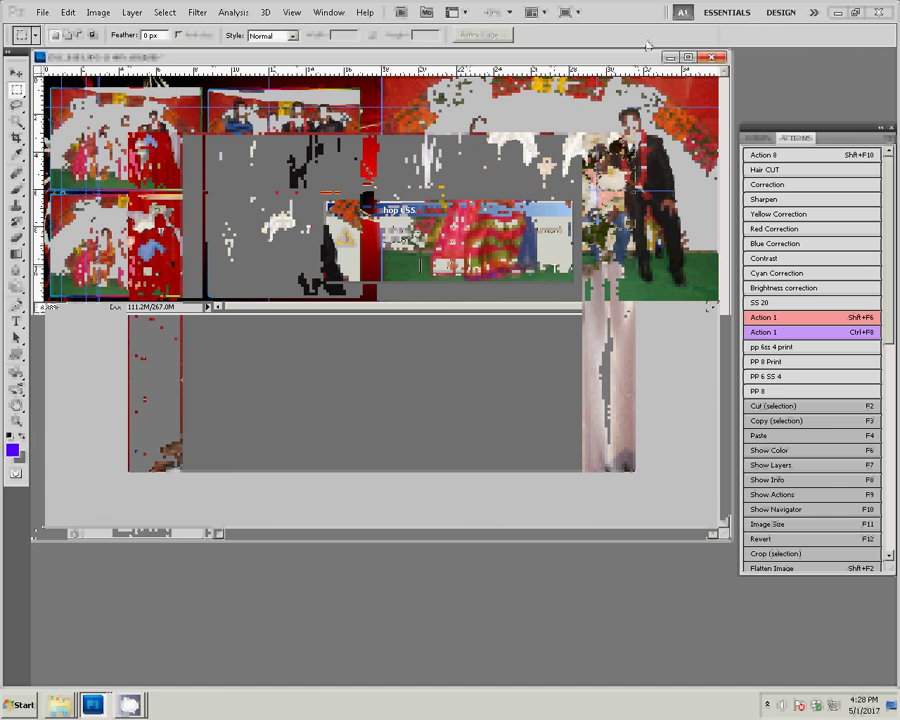
key("v")
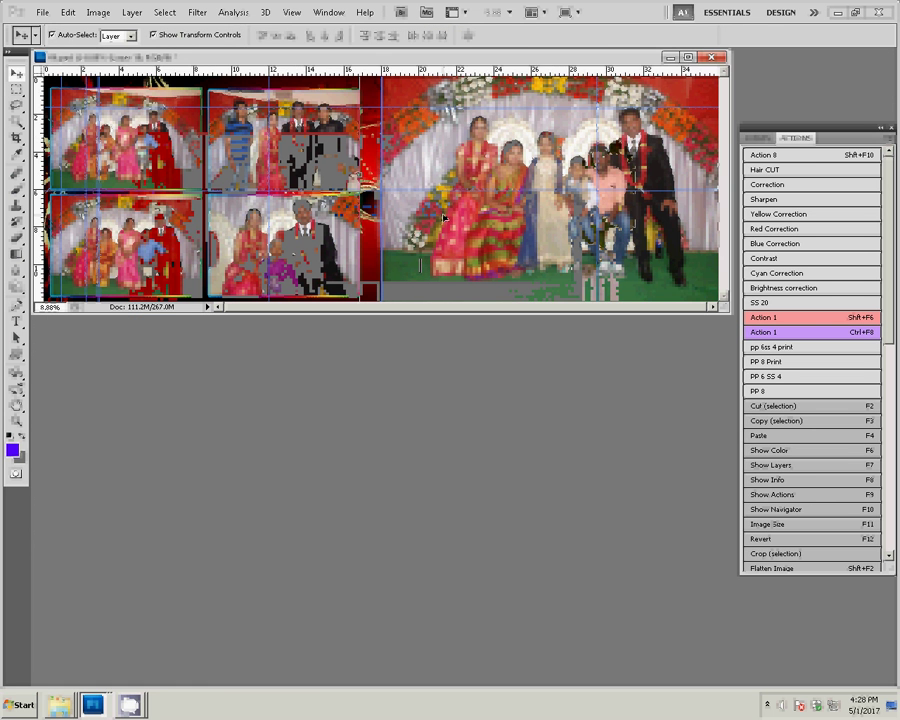
mouse_move(437, 228)
left_mouse_down()
mouse_move(405, 102)
mouse_move(460, 97)
mouse_move(434, 108)
left_mouse_up()
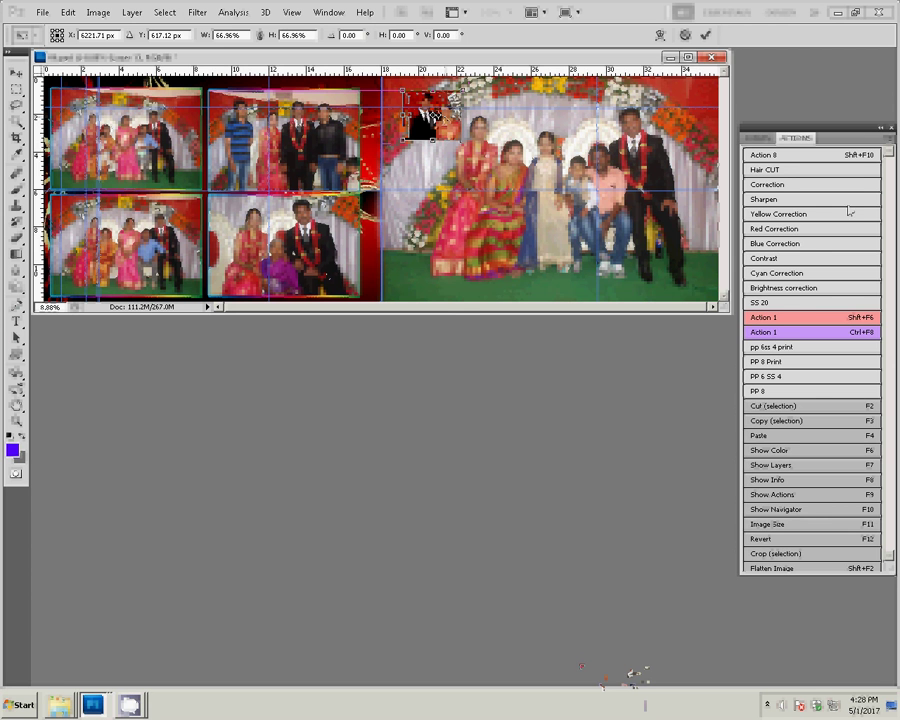
left_click(757, 140)
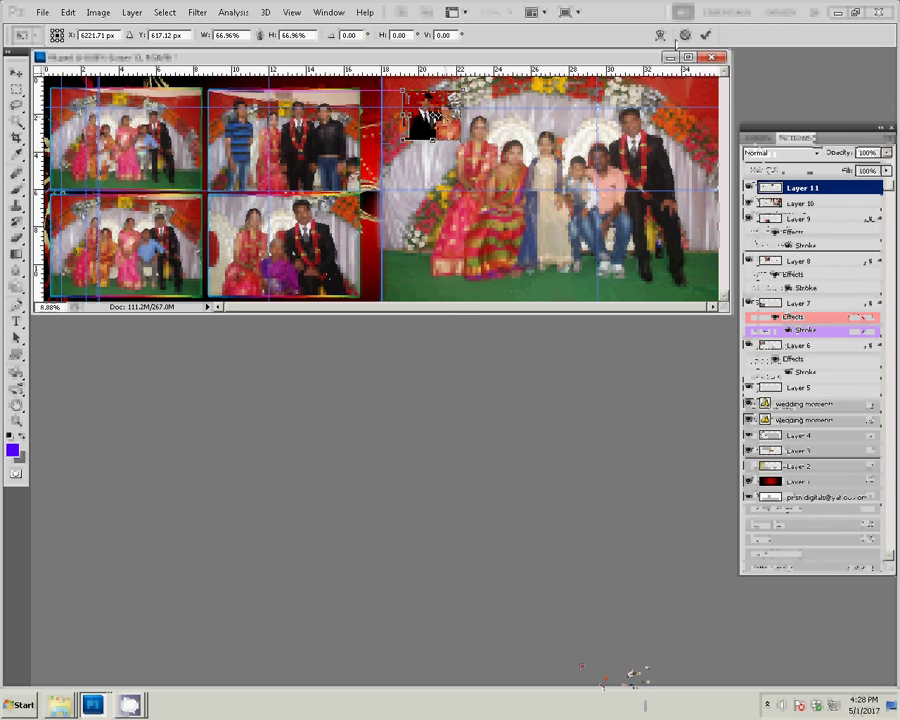
Step: Copy Layer 9's stroke layer style and paste it onto Layer 11
left_click(705, 34)
left_click(812, 219)
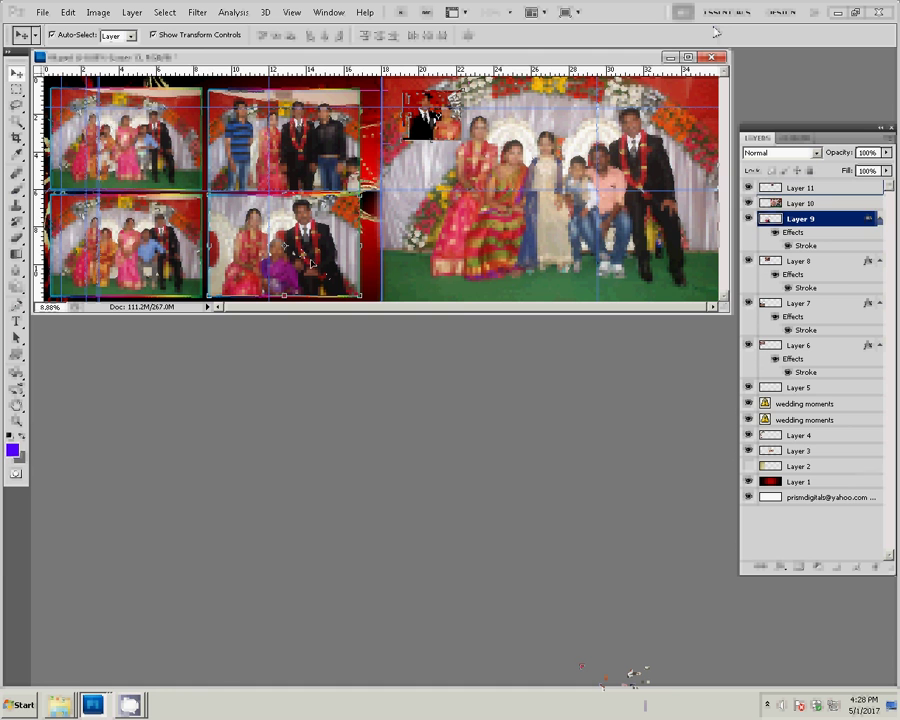
right_click(818, 222)
left_click(828, 427)
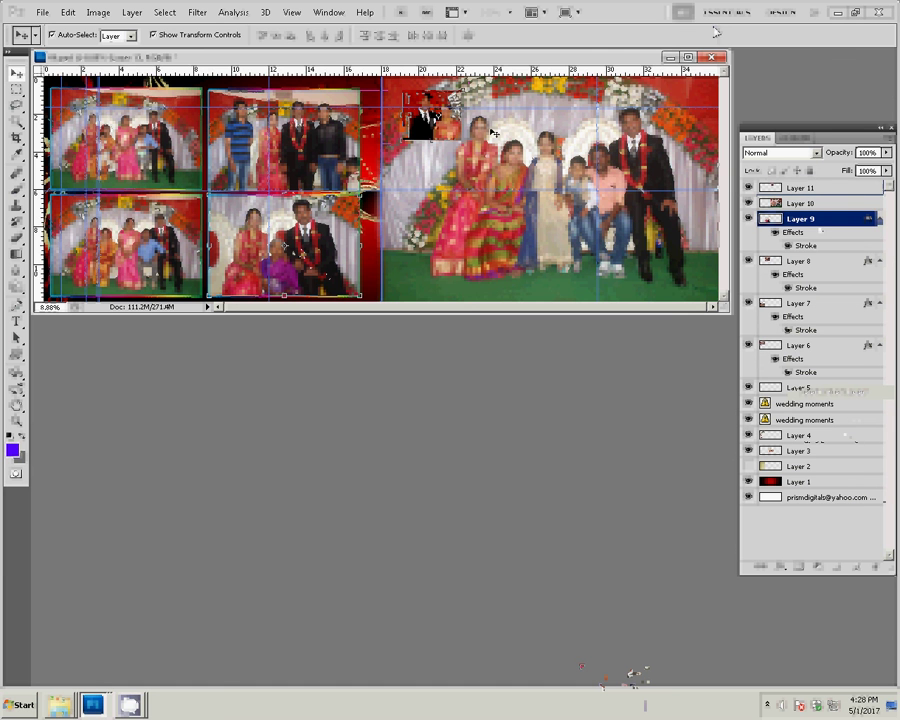
double_click(800, 188)
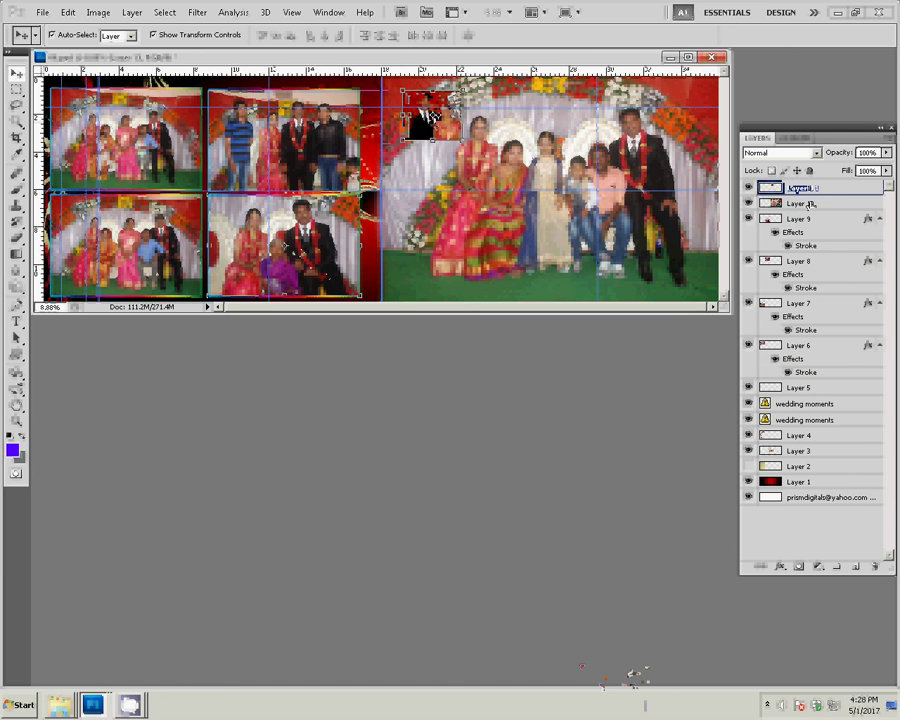
right_click(795, 188)
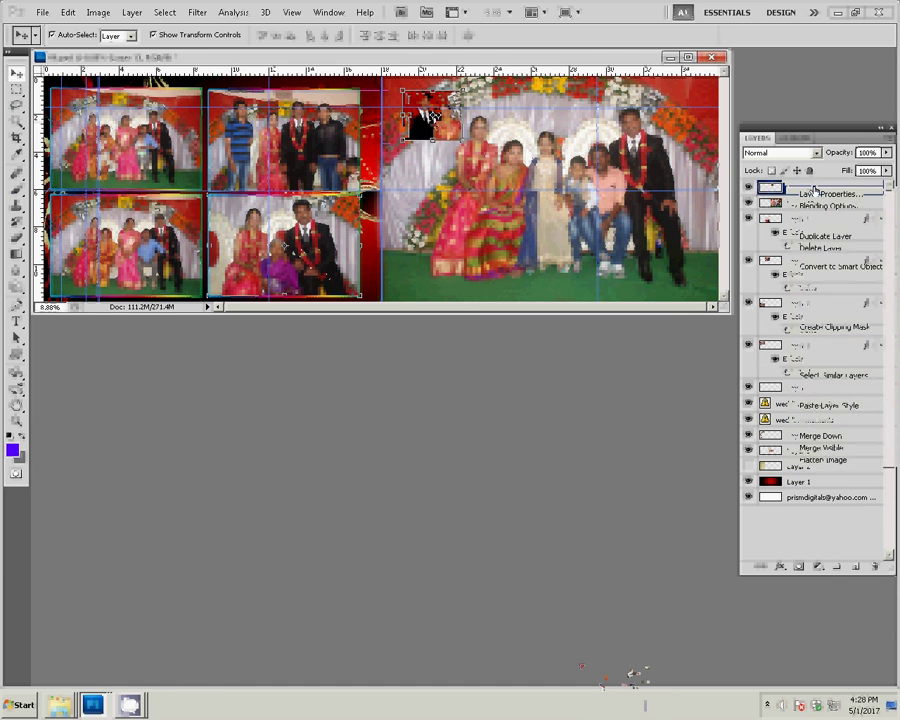
left_click(826, 406)
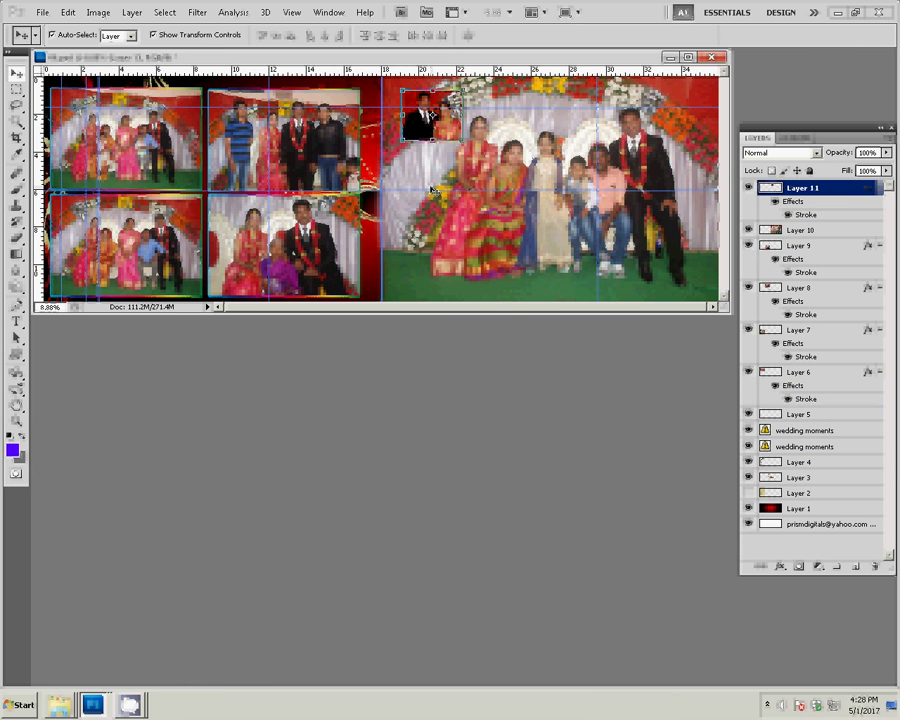
key("ctrl+shift+s")
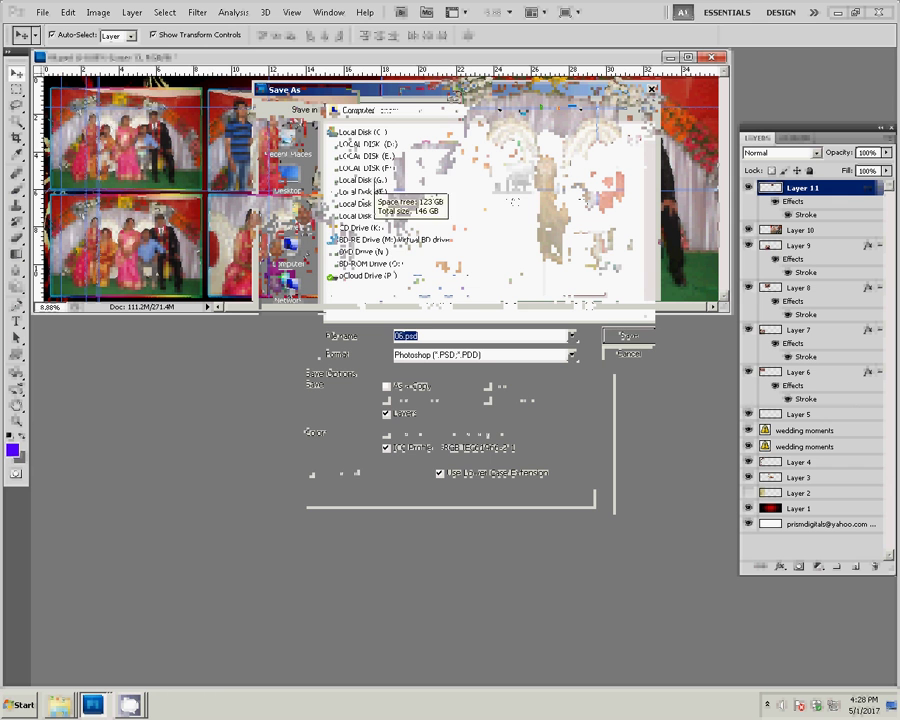
Step: Save the spread as PSD '32' in I:\k5, keeping maximum compatibility
left_click(362, 179)
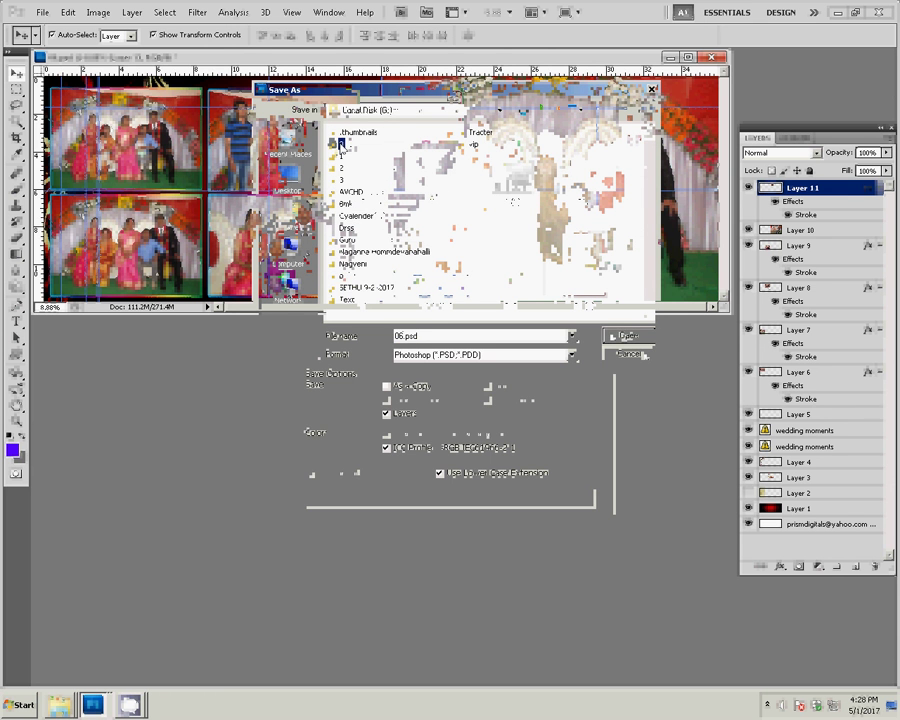
left_click(616, 336)
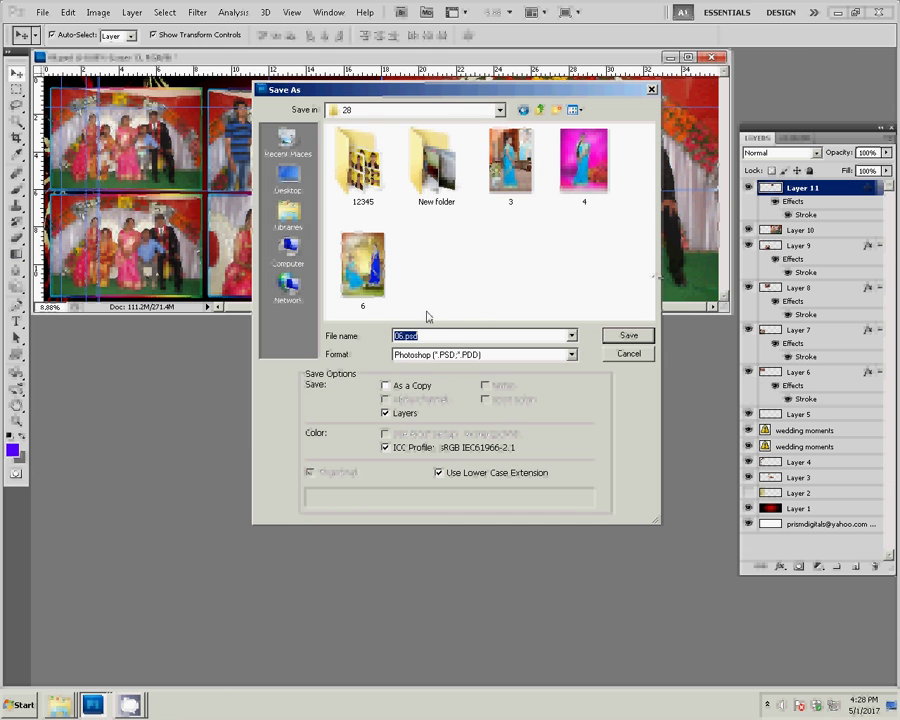
left_click(288, 250)
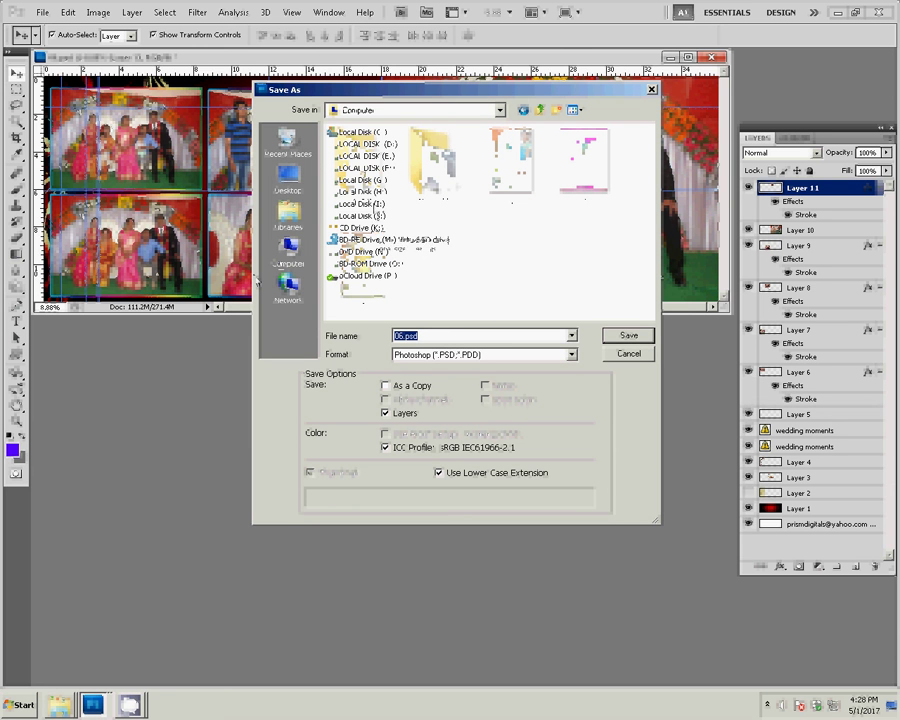
left_click(376, 205)
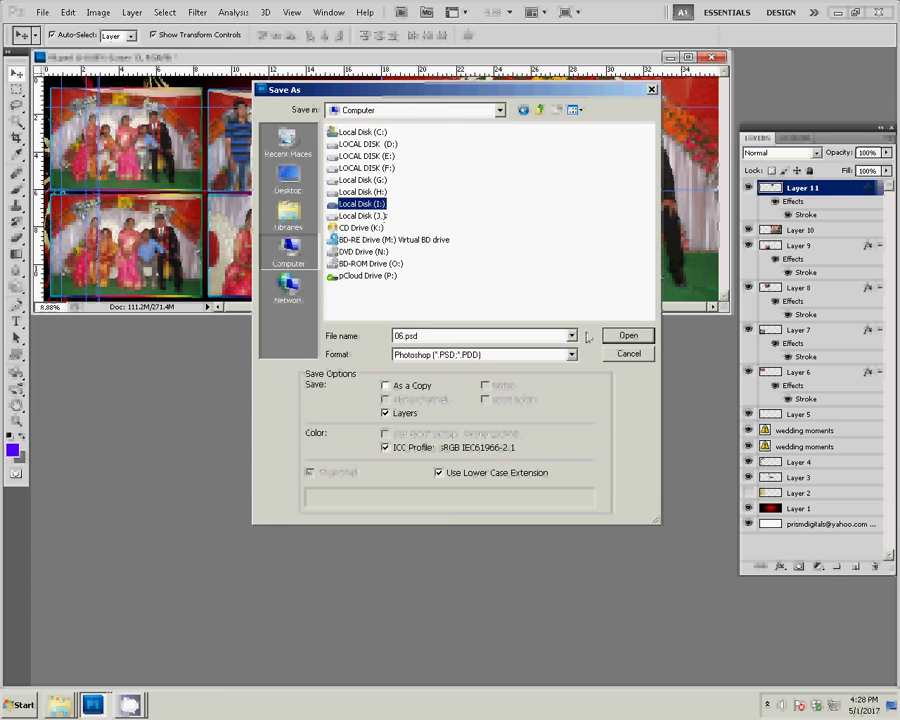
double_click(380, 204)
left_click(456, 253)
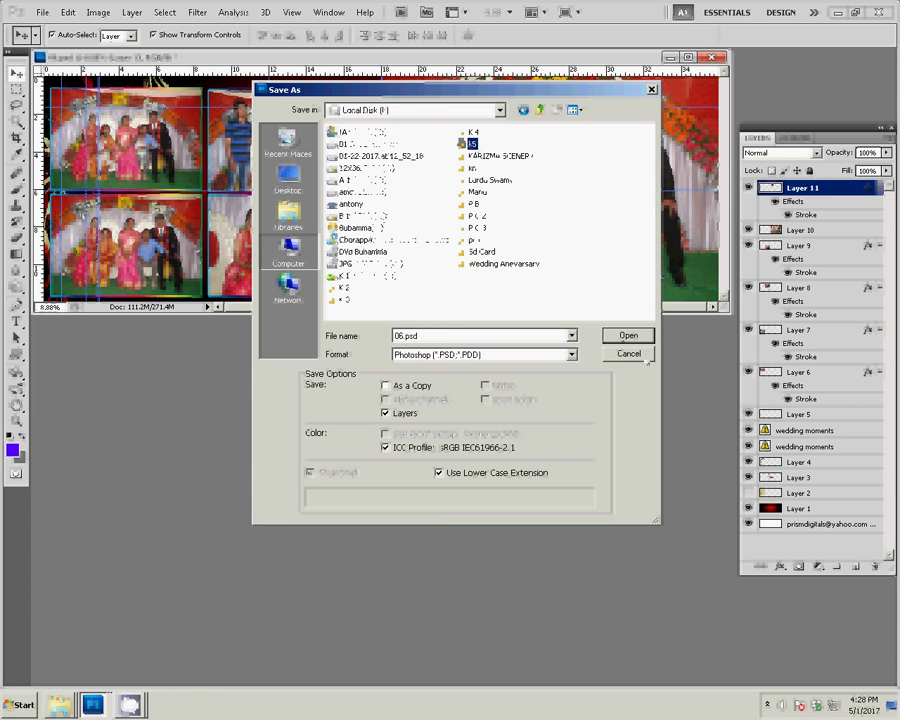
key("Return")
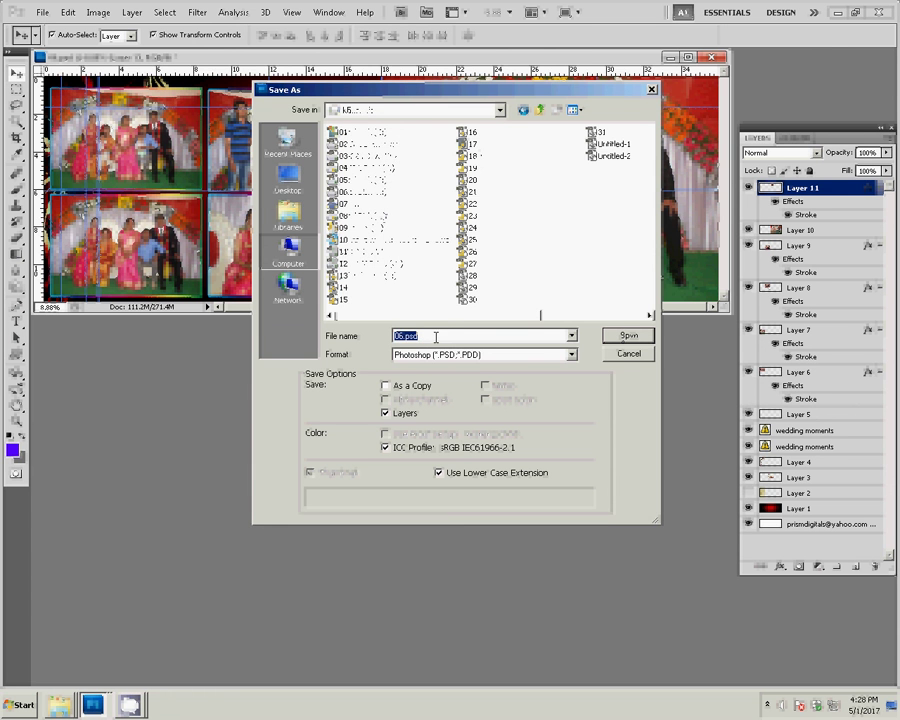
type("32")
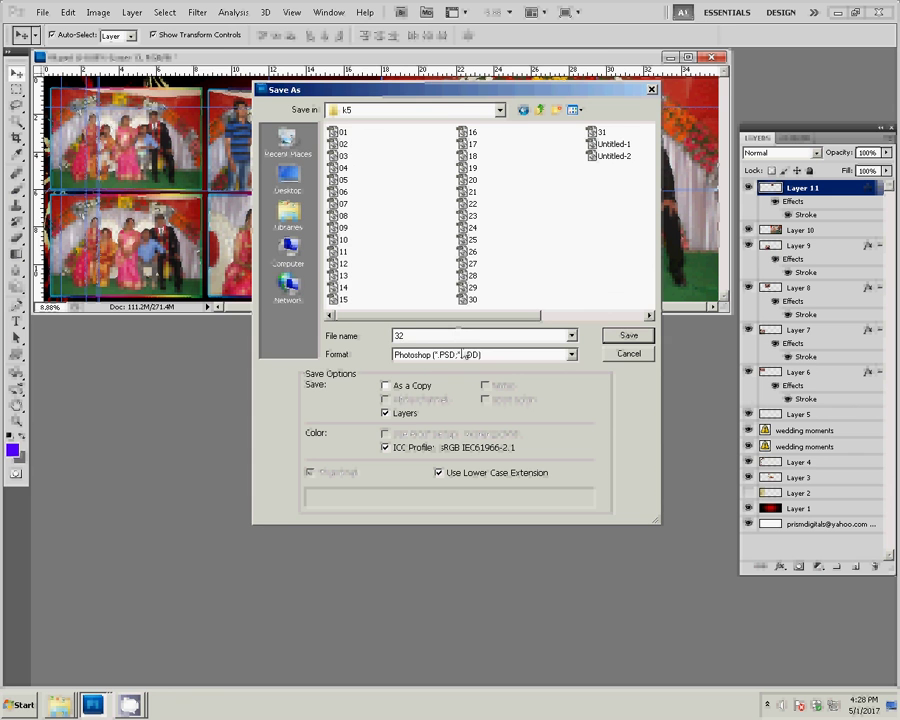
left_click(628, 335)
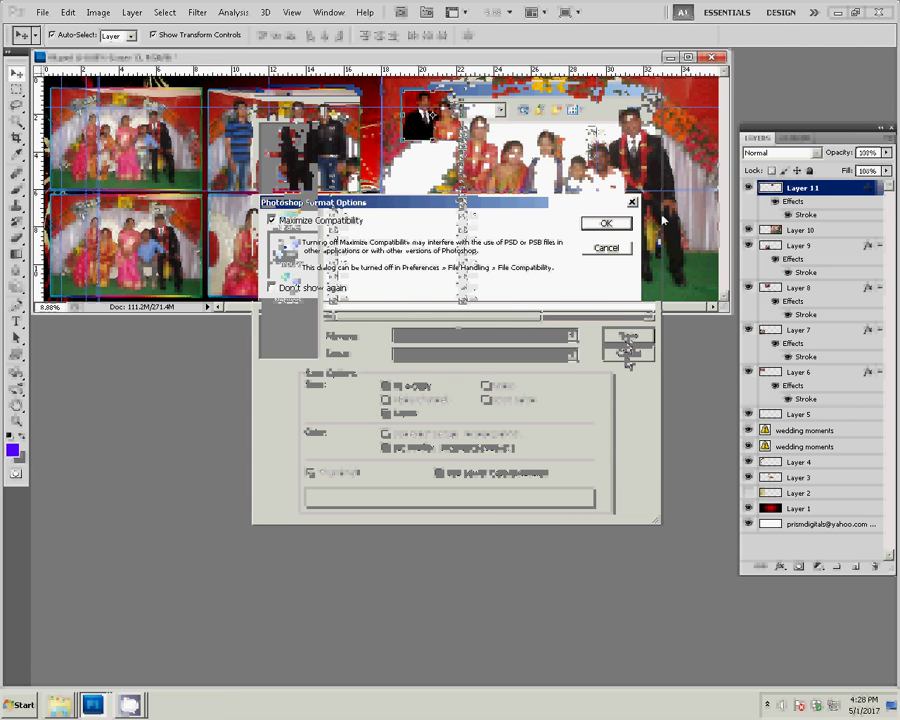
left_click(605, 224)
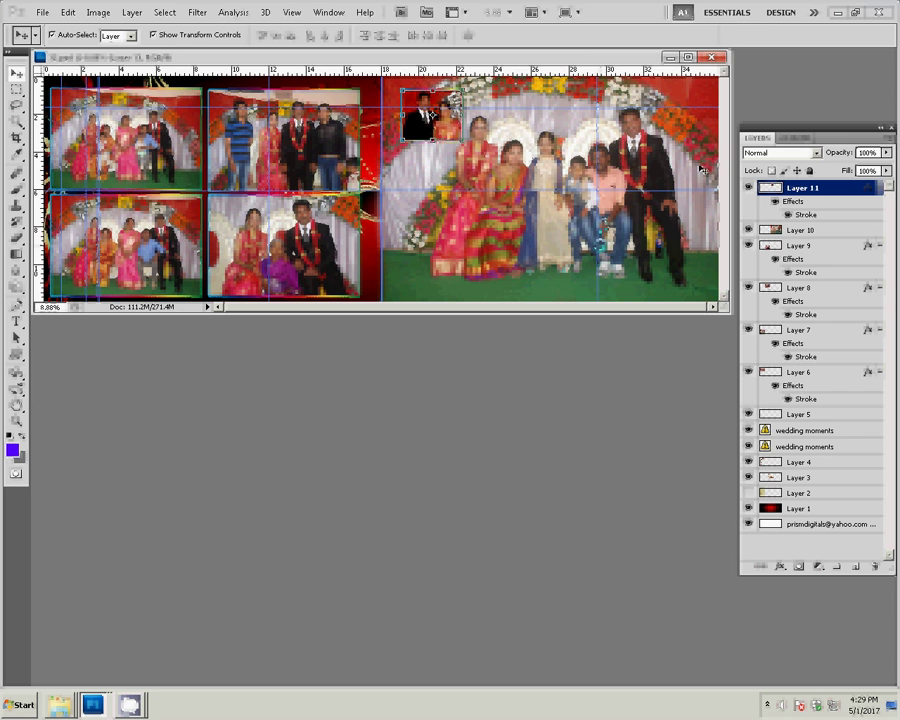
Step: Close the saved album spread and bring the remaining photo document into view
key("ctrl+w")
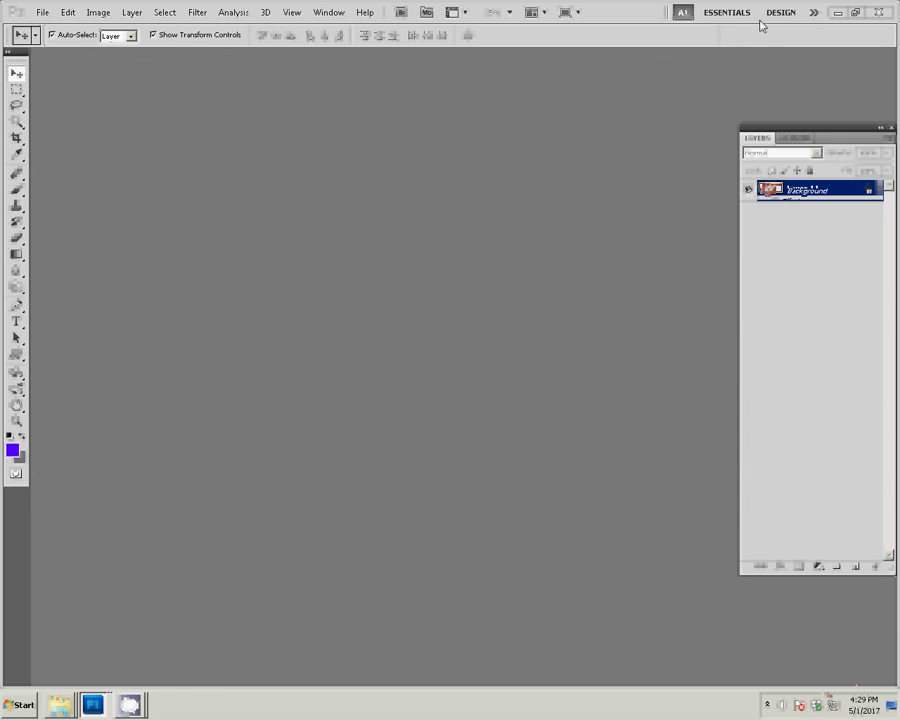
left_click(93, 705)
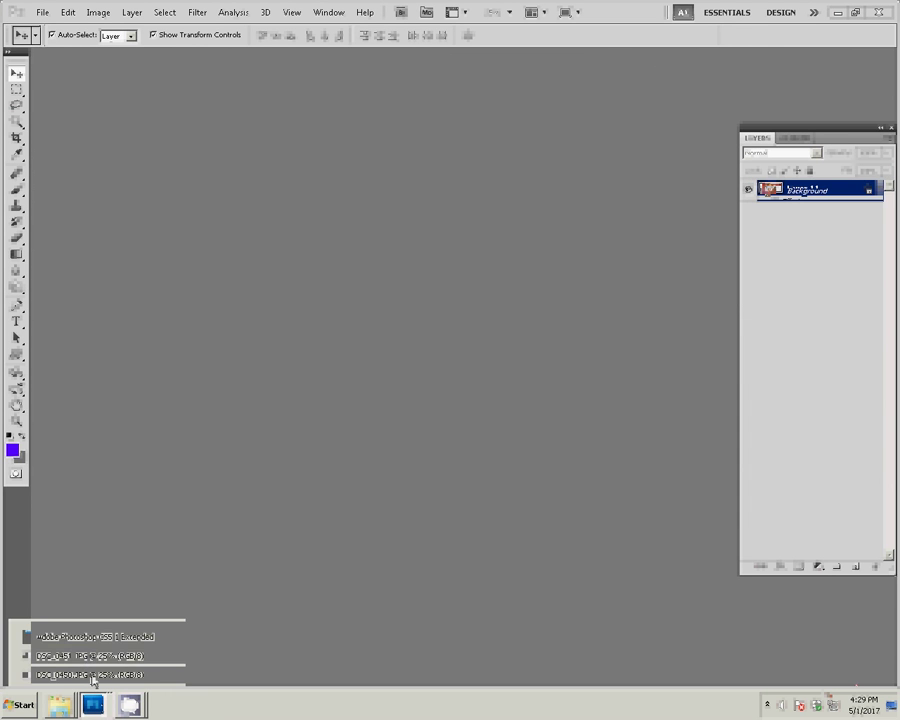
left_click(92, 672)
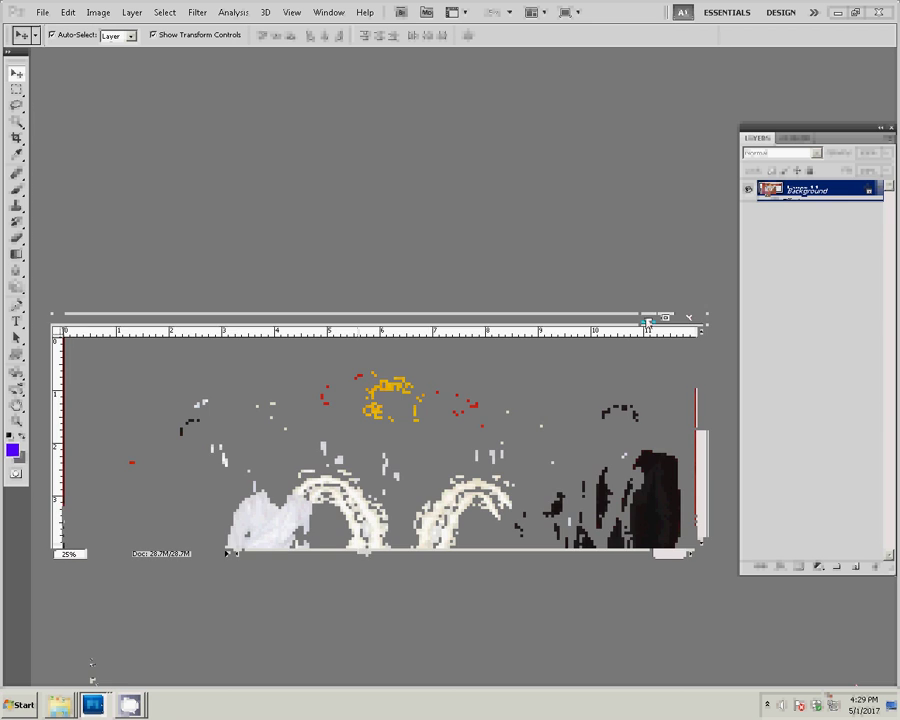
left_click(60, 705)
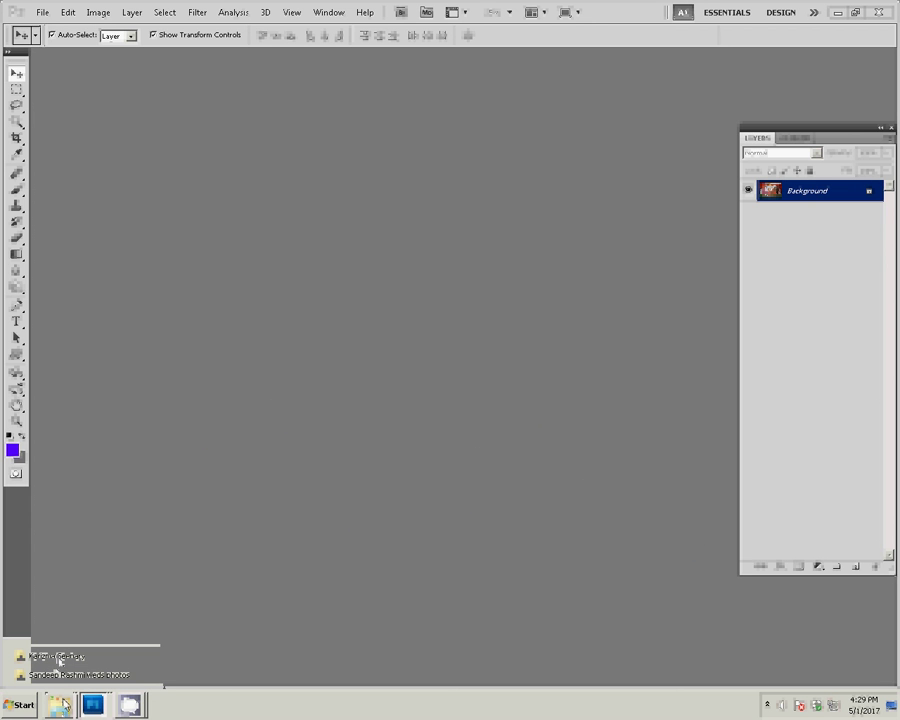